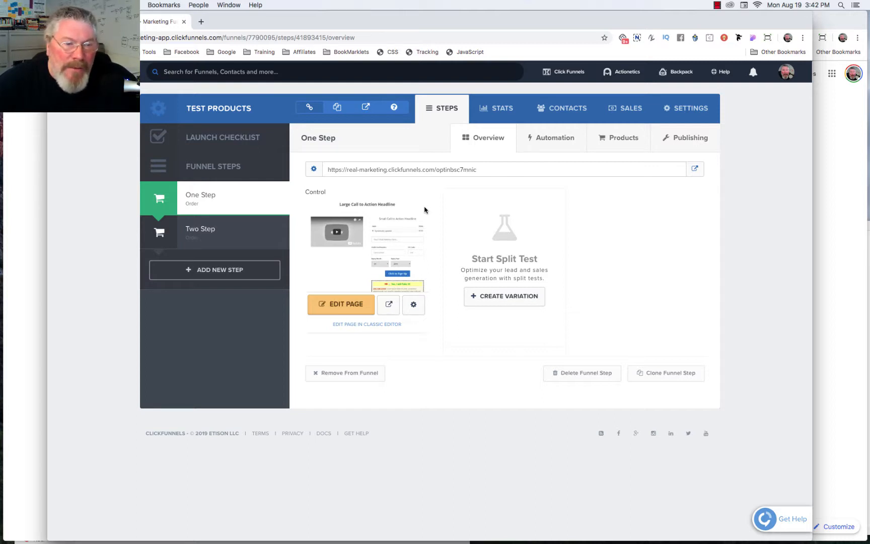
- Create a new funnel step named "upsell #1" in the Test Products funnel
{"action": "left_click", "coordinate": [225, 271]}
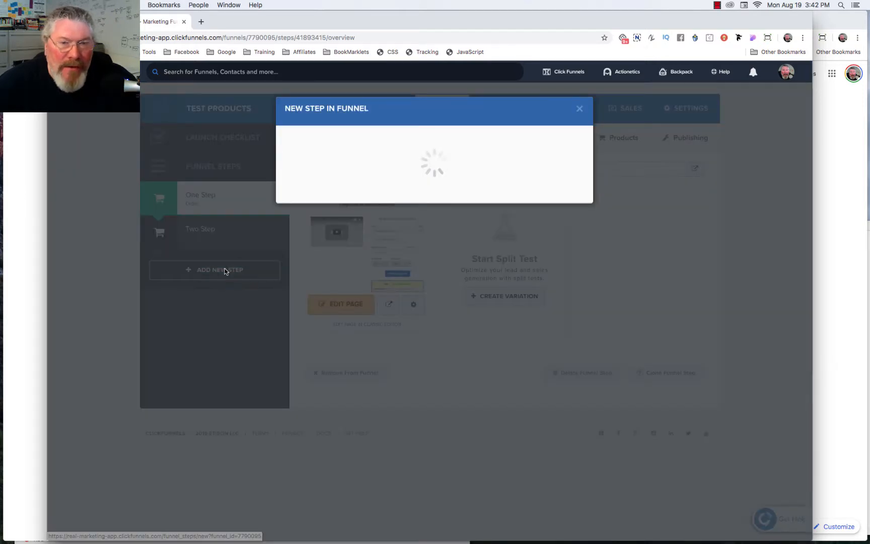
{"action": "left_click", "coordinate": [343, 167]}
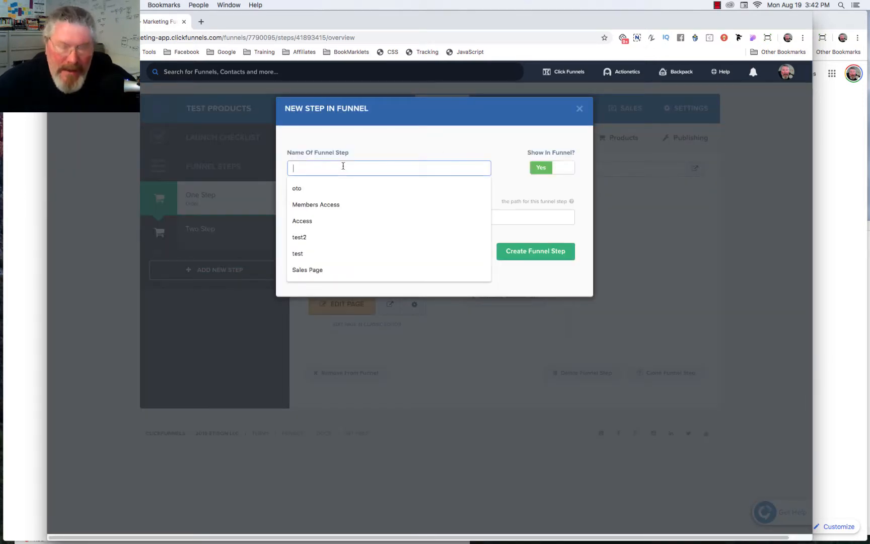
{"action": "type", "text": "upse"}
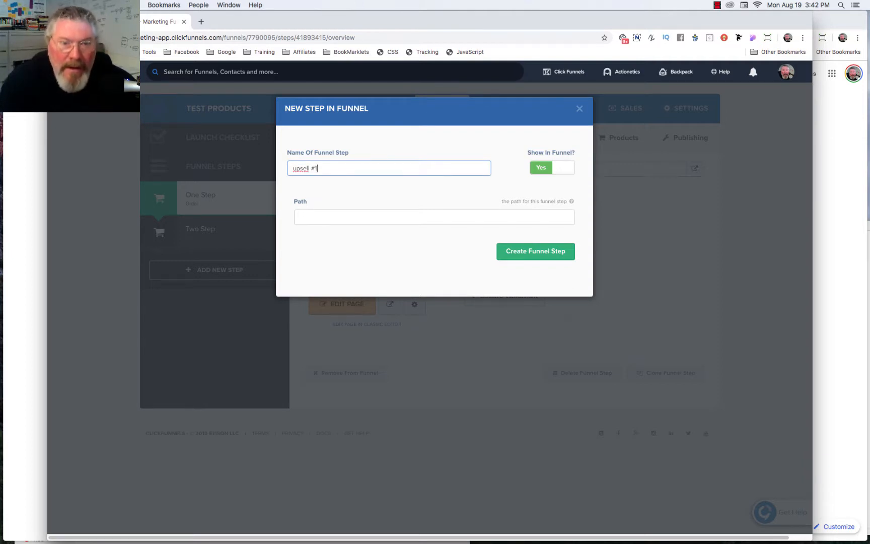
{"action": "type", "text": "ll #1"}
{"action": "left_click", "coordinate": [536, 252]}
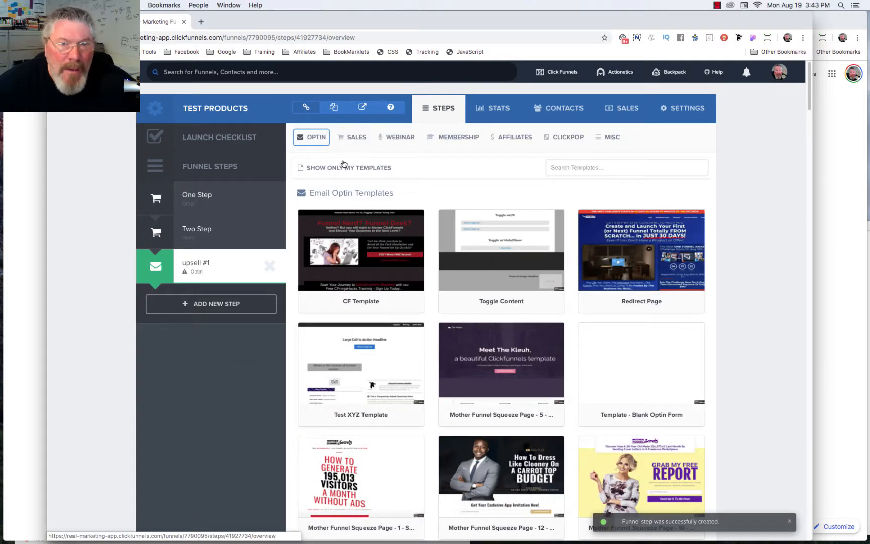
- Apply the "Template - Blank OTO" One Click Upsell (OTO) template to the upsell #1 step
{"action": "mouse_move", "coordinate": [349, 139]}
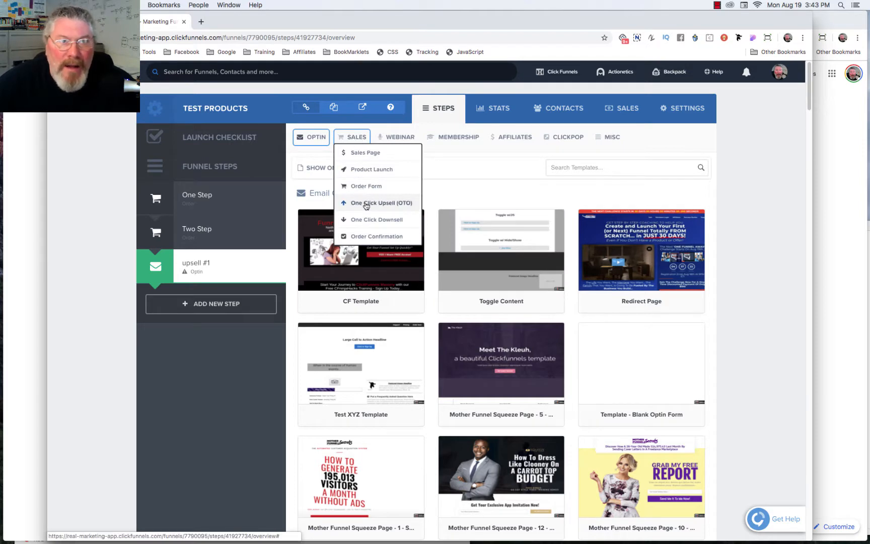
{"action": "left_click", "coordinate": [366, 203]}
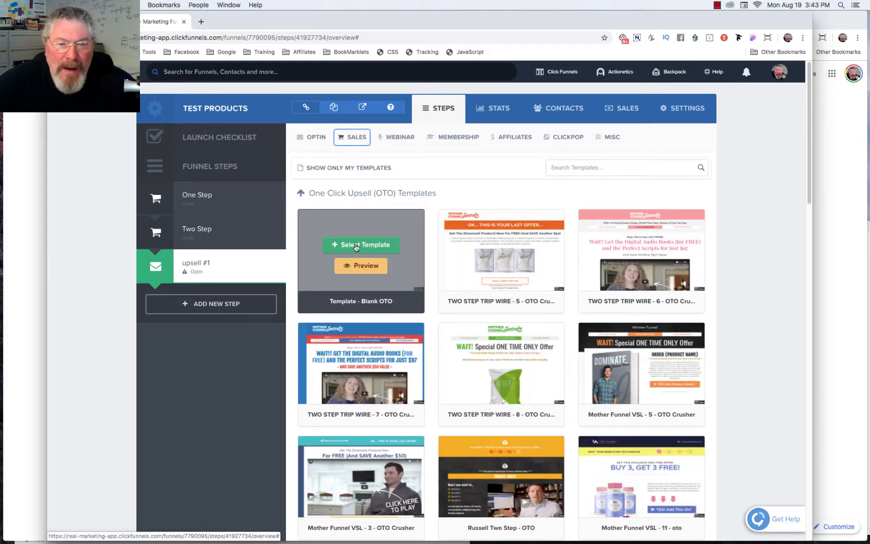
{"action": "left_click", "coordinate": [356, 246]}
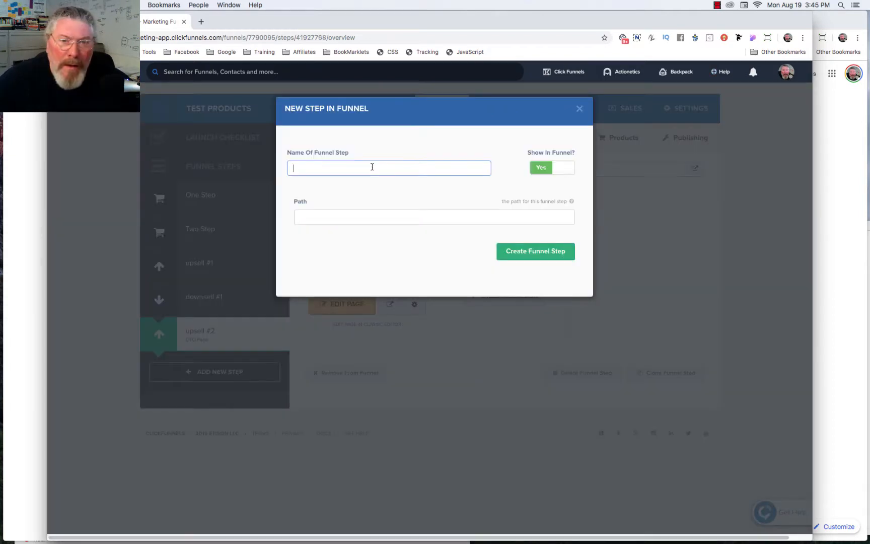
- Create a new funnel step named "downsell #2" after upsell #2
{"action": "left_click", "coordinate": [372, 167]}
{"action": "type", "text": "downs"}
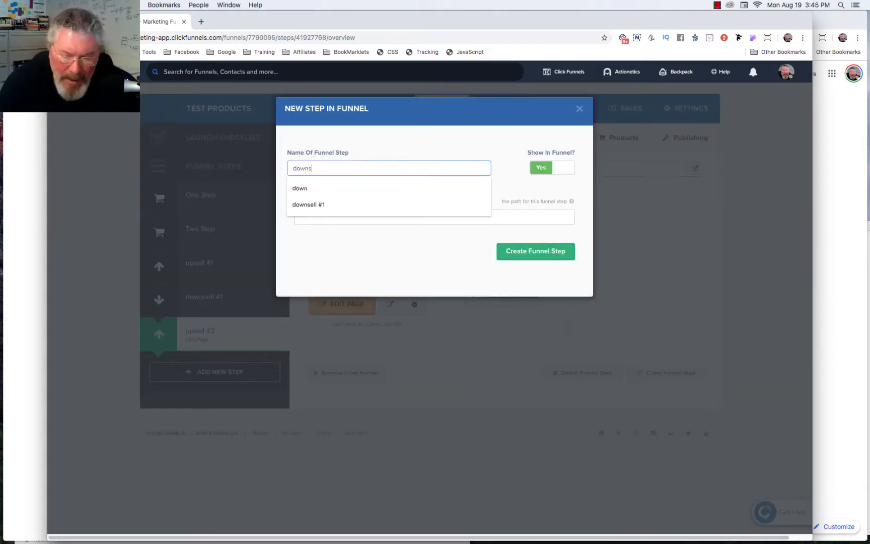
{"action": "type", "text": "ell "}
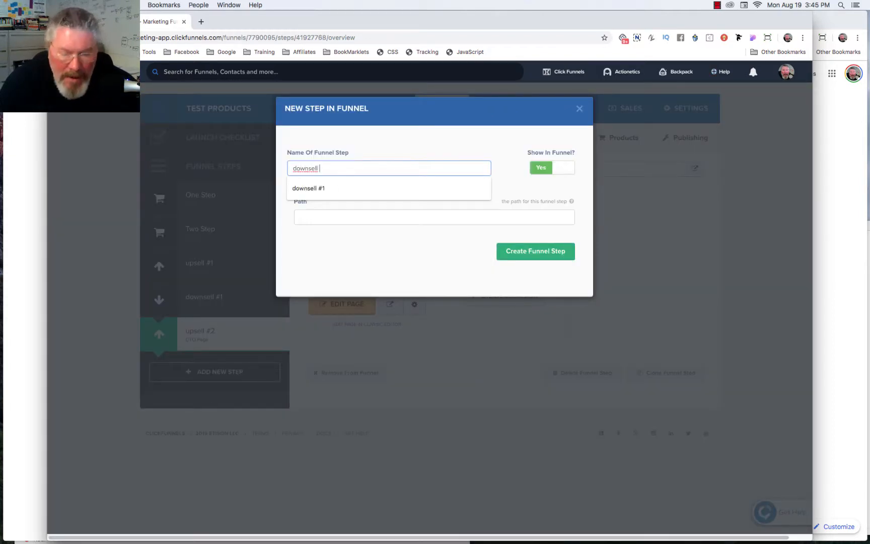
{"action": "type", "text": "#2"}
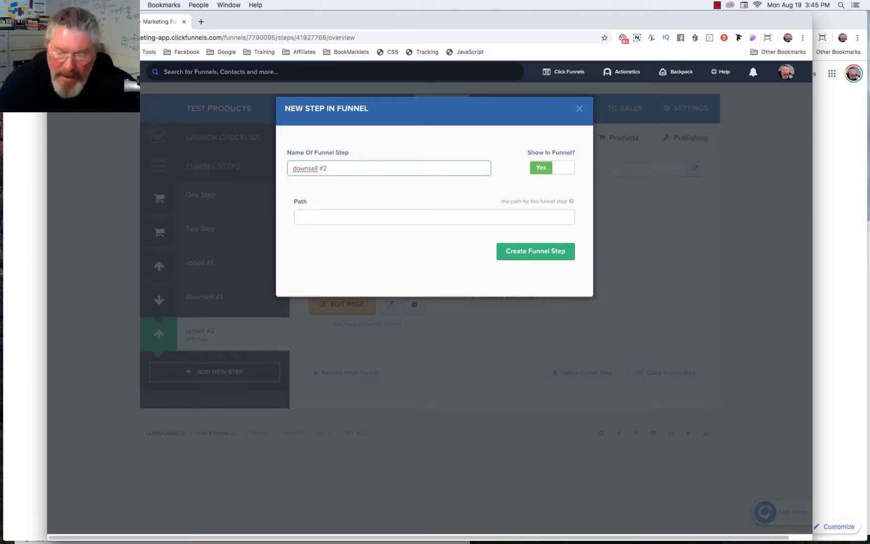
{"action": "key", "text": "Return"}
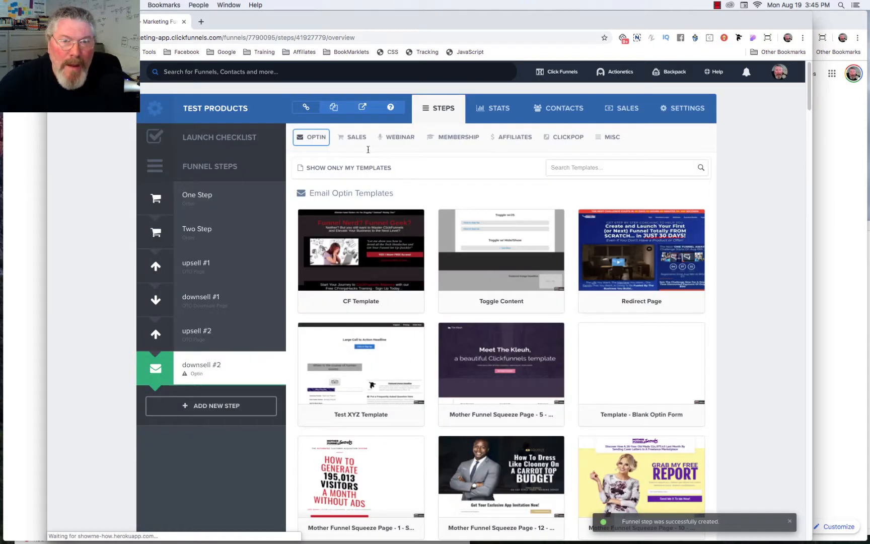
- Apply the "Template - Blank OTO" One Click Downsell template to the downsell #2 step
{"action": "left_click", "coordinate": [356, 137]}
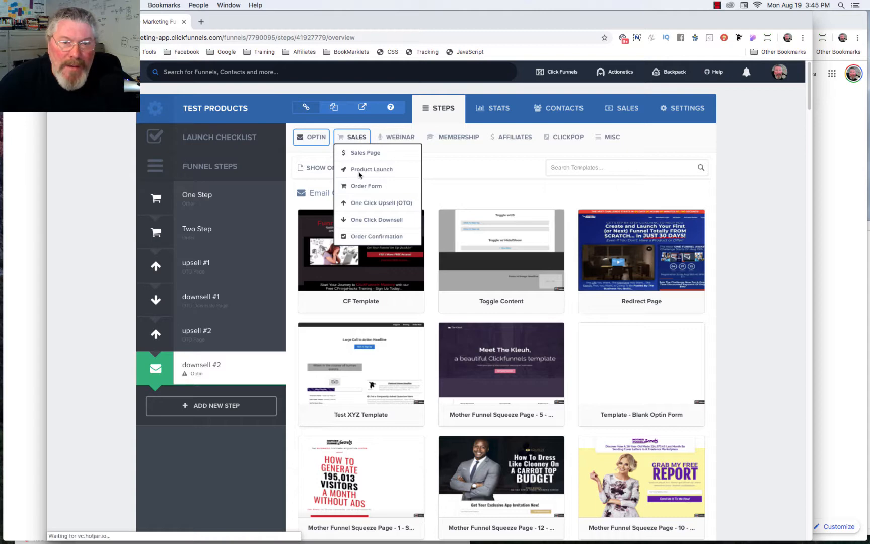
{"action": "left_click", "coordinate": [362, 220]}
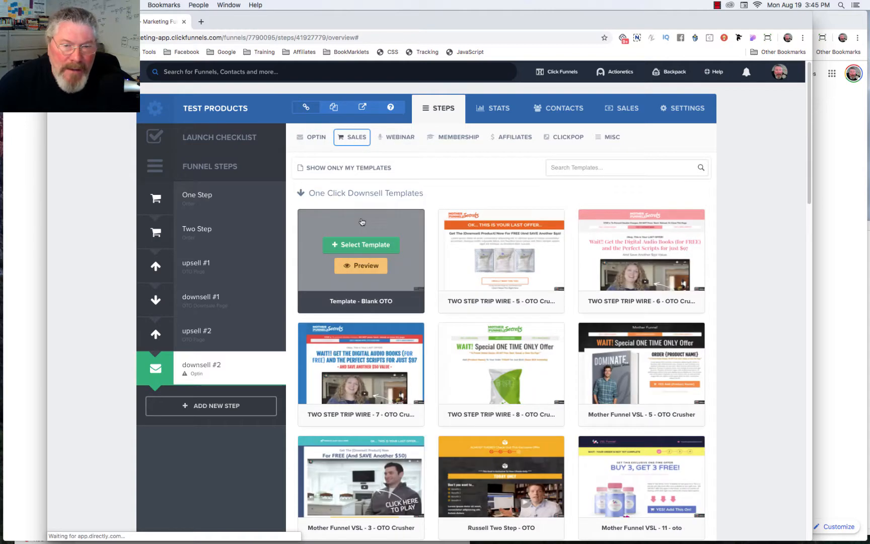
{"action": "left_click", "coordinate": [354, 247]}
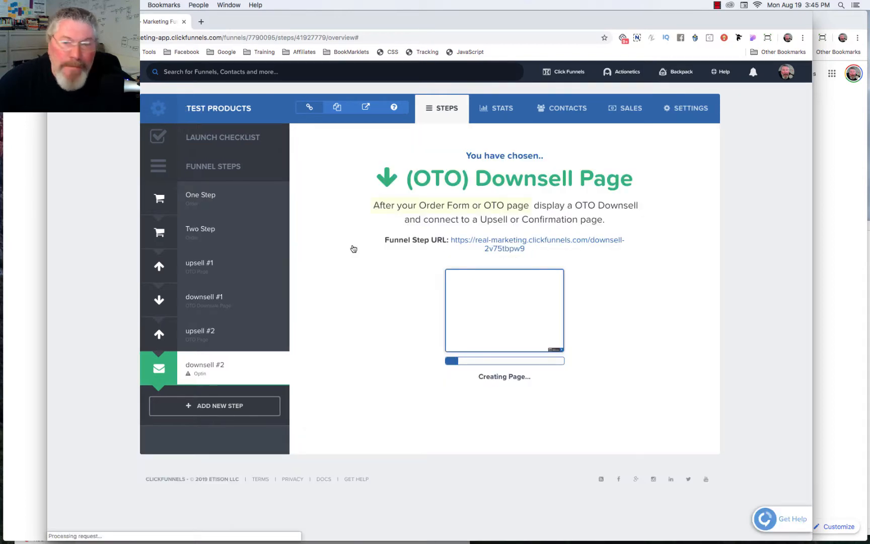
- Create a new funnel step named "confirmation" after downsell #2
{"action": "left_click", "coordinate": [217, 410]}
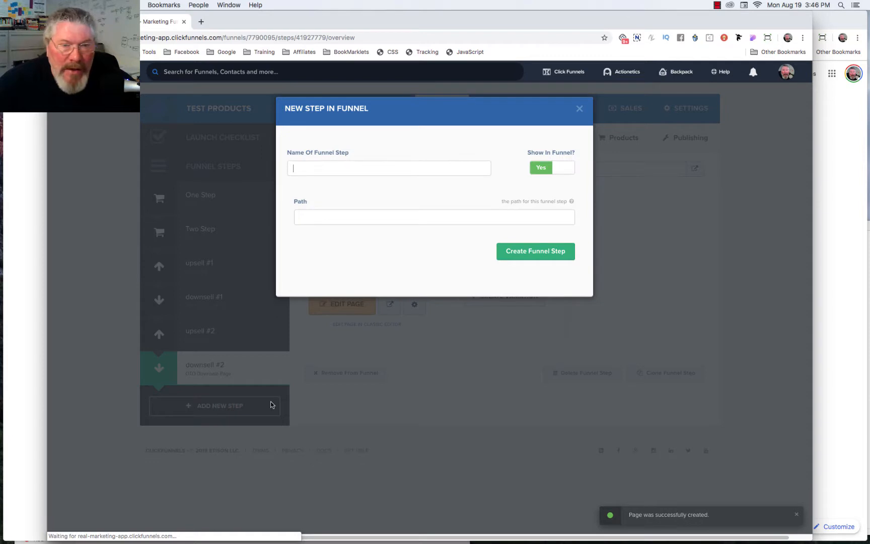
{"action": "left_click", "coordinate": [331, 168]}
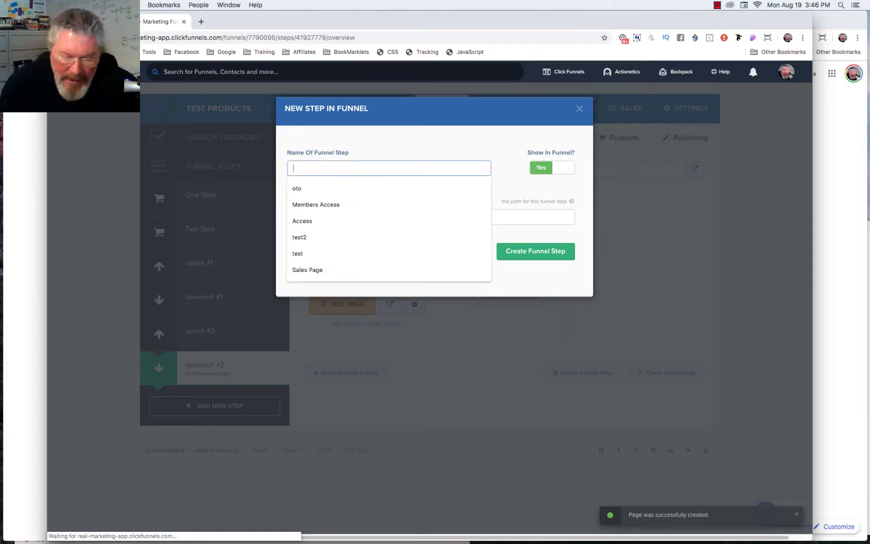
{"action": "type", "text": "confirmati"}
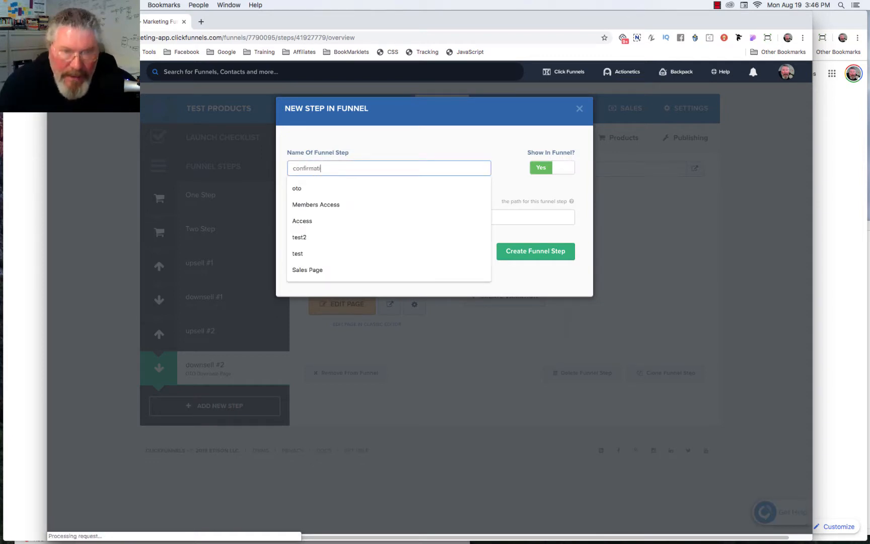
{"action": "type", "text": "on"}
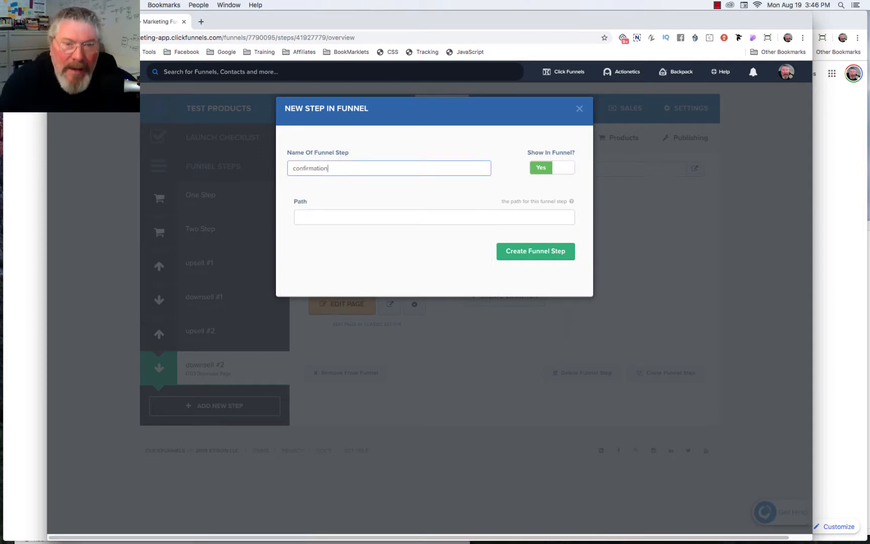
{"action": "left_click", "coordinate": [536, 254]}
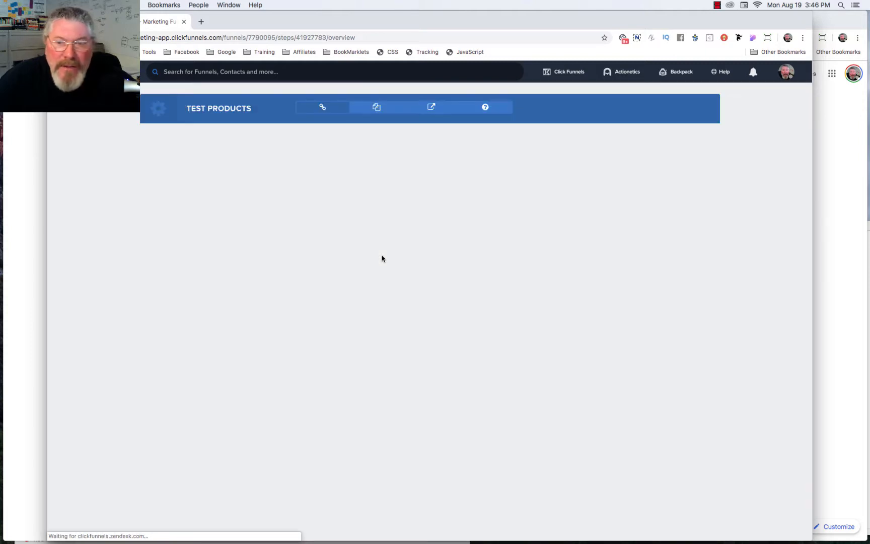
- Apply the "Simple Order Confirmation" template from the Order Confirmation sales templates to the confirmation step
{"action": "mouse_move", "coordinate": [356, 138]}
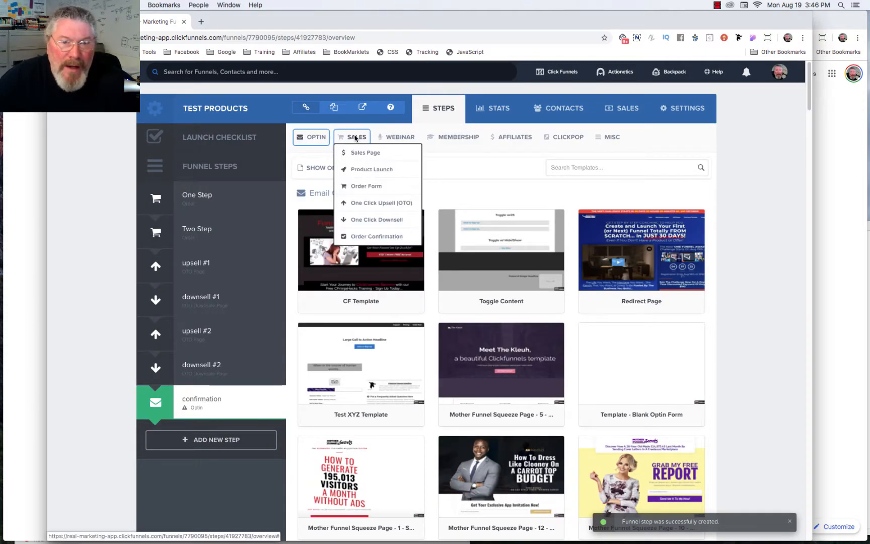
{"action": "left_click", "coordinate": [361, 236]}
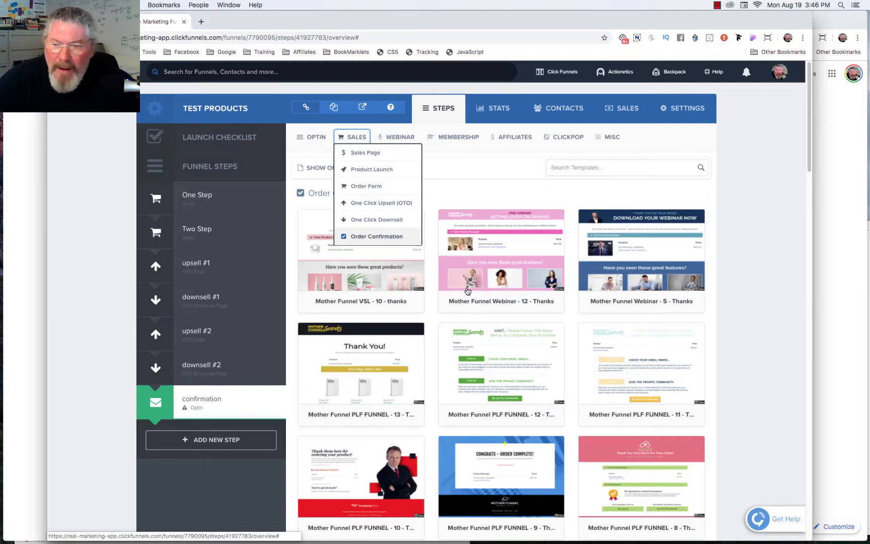
{"action": "scroll", "coordinate": [524, 285], "scroll_direction": "down", "scroll_amount": 10}
{"action": "scroll", "coordinate": [523, 285], "scroll_direction": "down", "scroll_amount": 10}
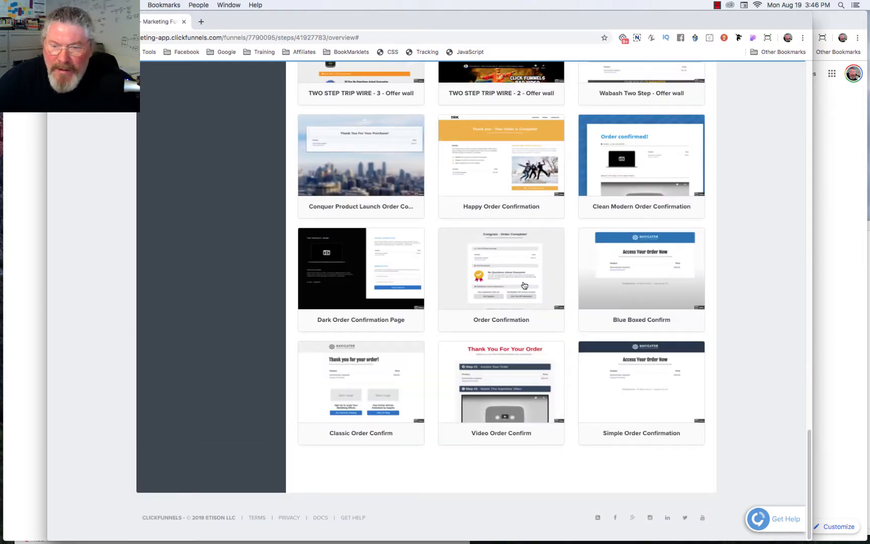
{"action": "mouse_move", "coordinate": [645, 379]}
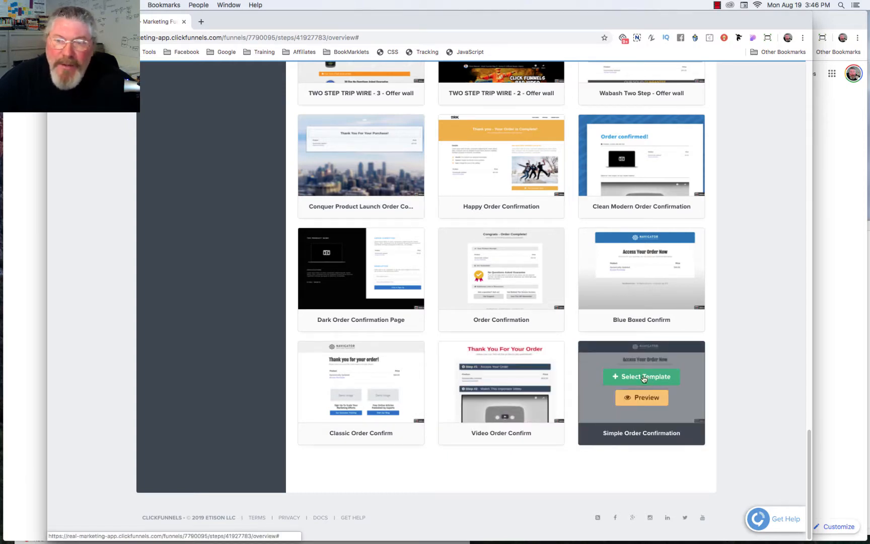
{"action": "left_click", "coordinate": [645, 379]}
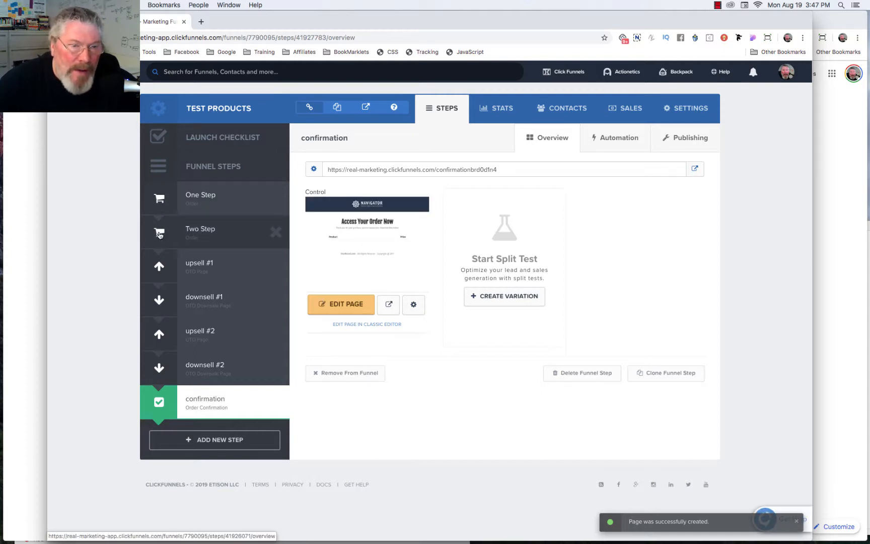
- Move the Two Step order page above One Step in the funnel, and open the upsell #1 page for editing
{"action": "left_click_drag", "start_coordinate": [159, 234], "coordinate": [160, 193]}
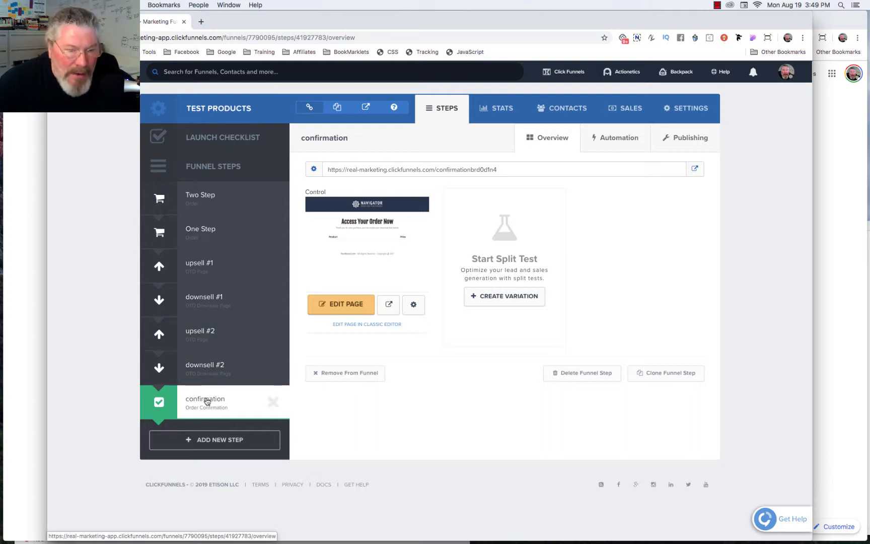
{"action": "left_click", "coordinate": [204, 268]}
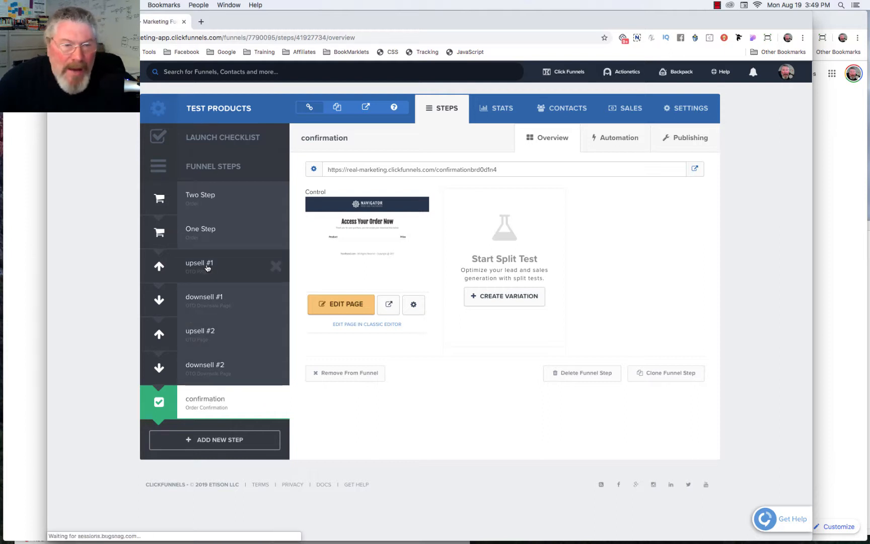
{"action": "left_click", "coordinate": [328, 305]}
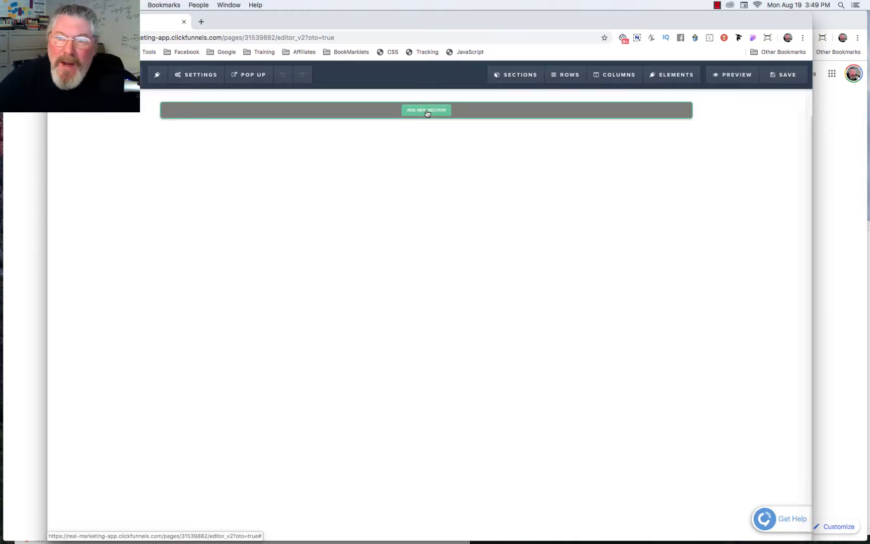
- Add a new section containing a one-column row to the blank upsell #1 page
{"action": "left_click", "coordinate": [426, 111]}
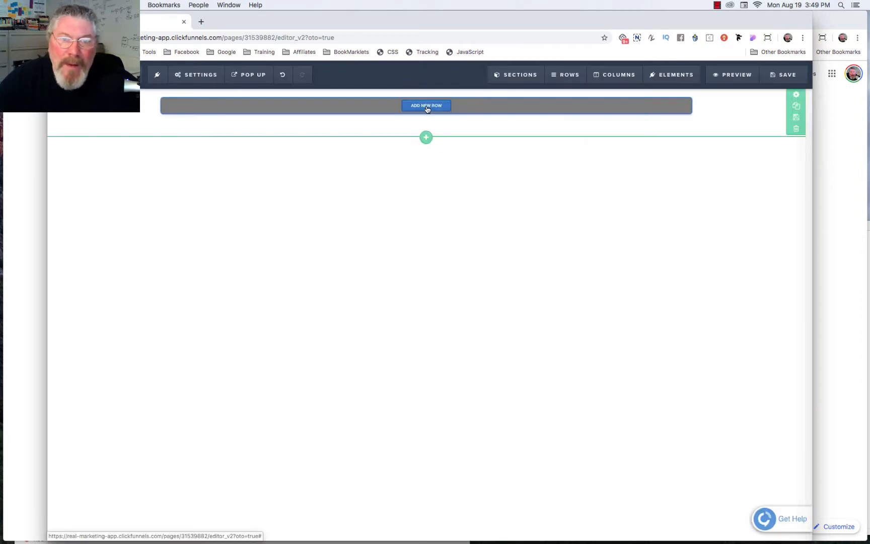
{"action": "left_click", "coordinate": [427, 106]}
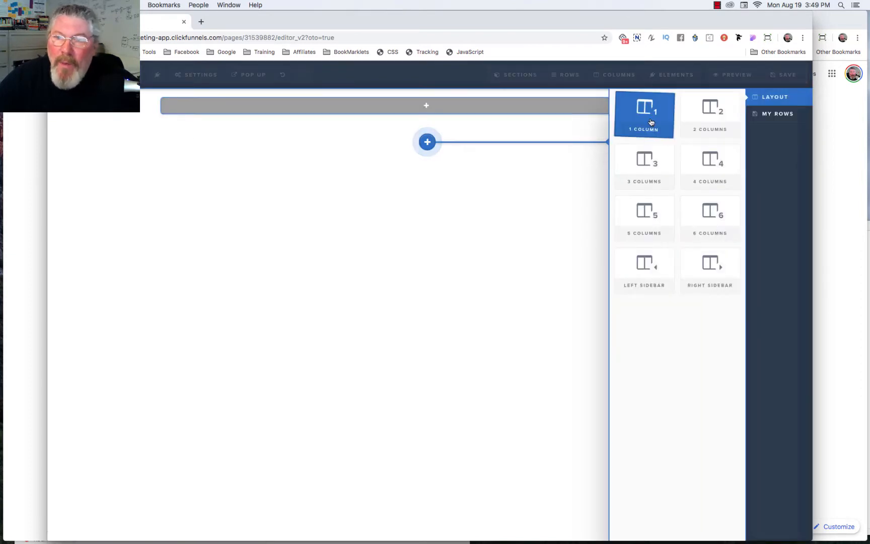
{"action": "left_click", "coordinate": [642, 121]}
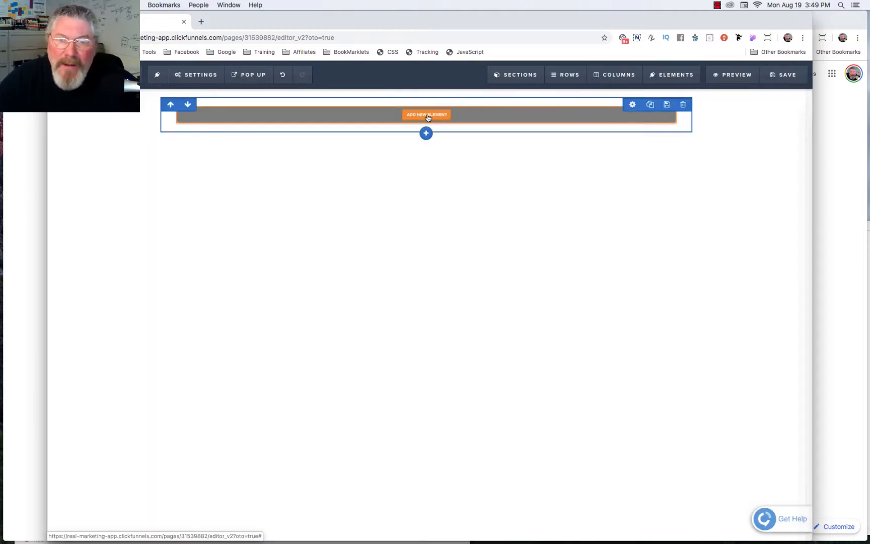
- Add a Headline element to the row and a Sub-Headline element beneath it
{"action": "left_click", "coordinate": [426, 114]}
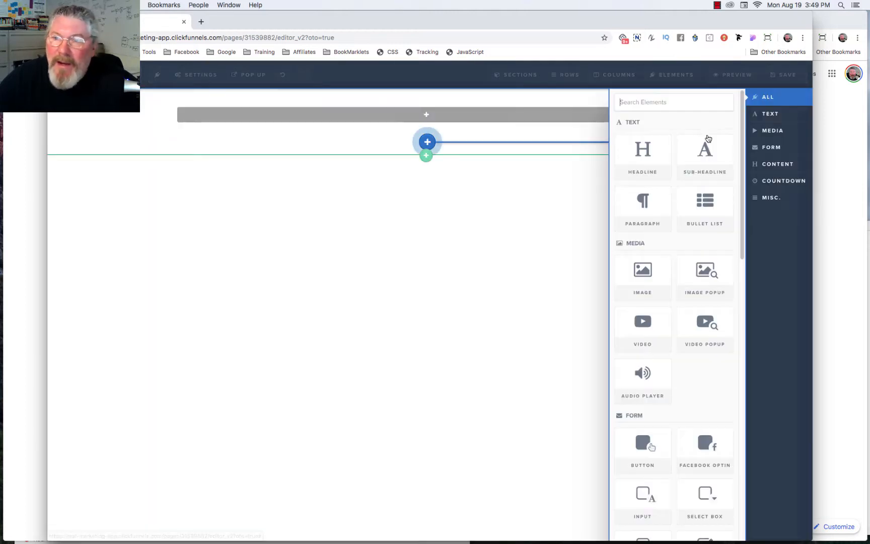
{"action": "left_click", "coordinate": [649, 158]}
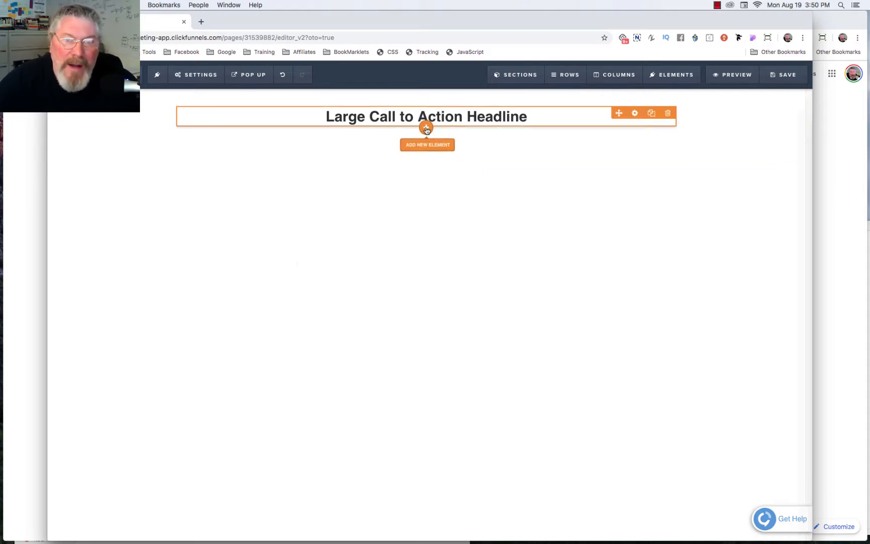
{"action": "left_click", "coordinate": [426, 129]}
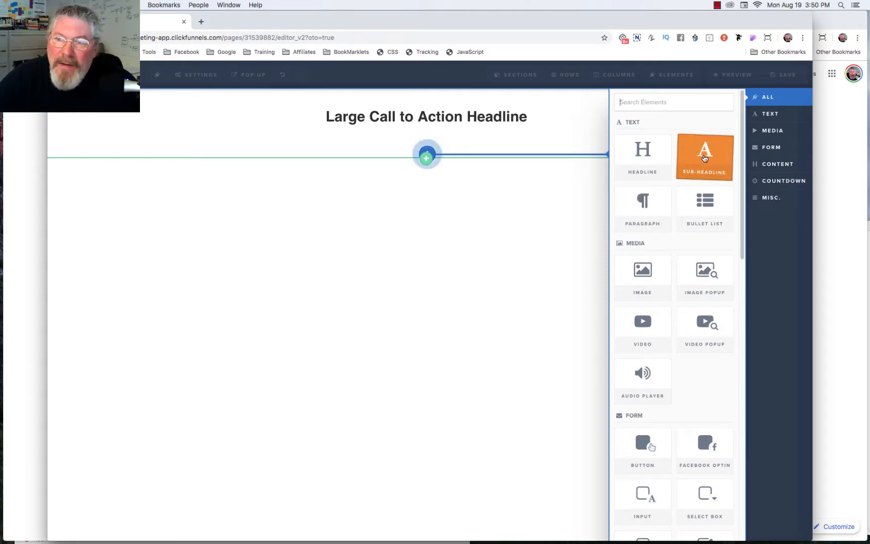
{"action": "left_click", "coordinate": [704, 158]}
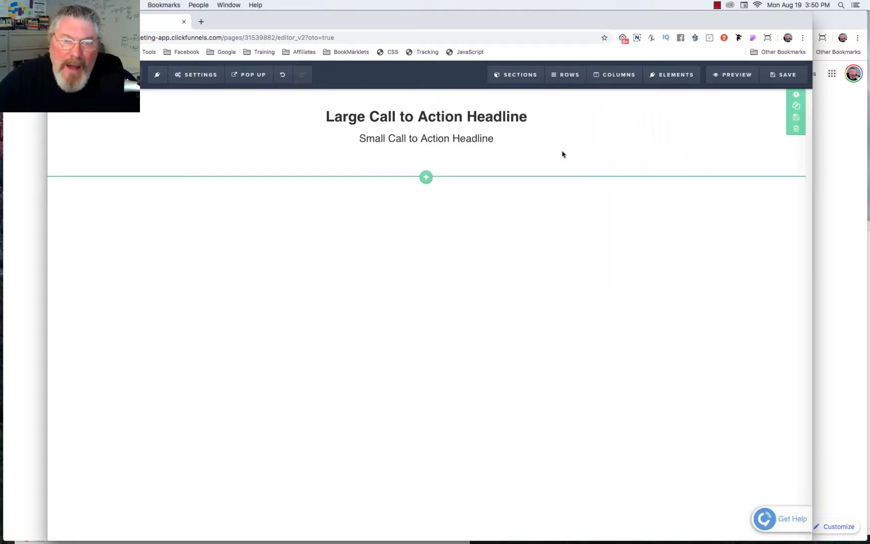
- Add a Button element beneath the sub-headline and another Sub-Headline element below the button
{"action": "left_click", "coordinate": [426, 147]}
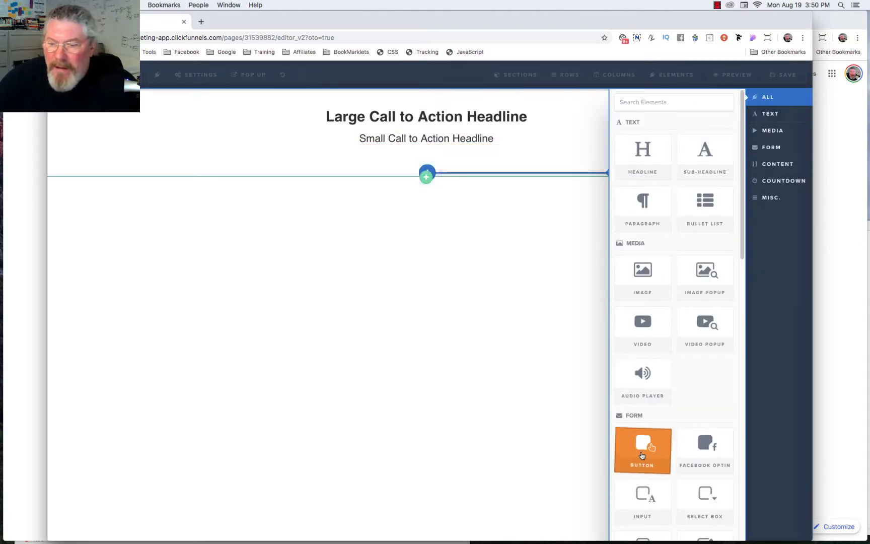
{"action": "left_click_drag", "start_coordinate": [454, 157], "coordinate": [428, 167]}
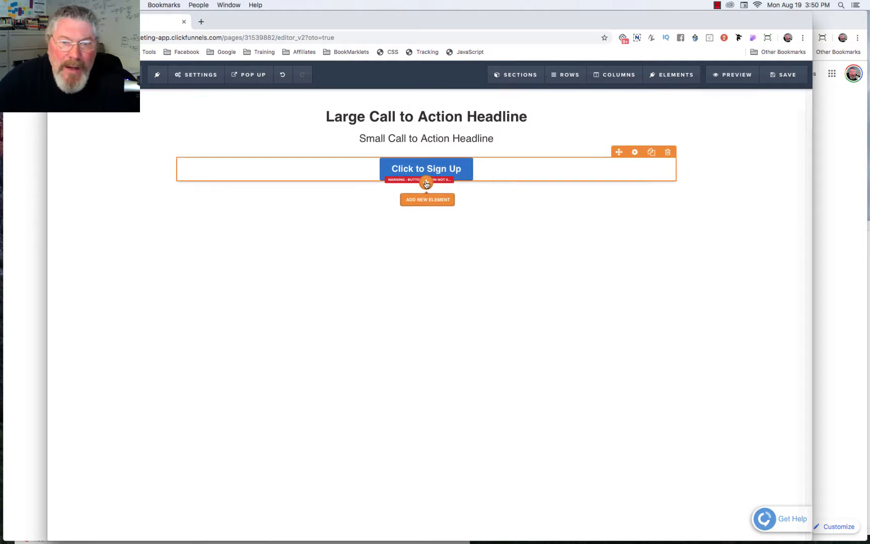
{"action": "left_click", "coordinate": [426, 183]}
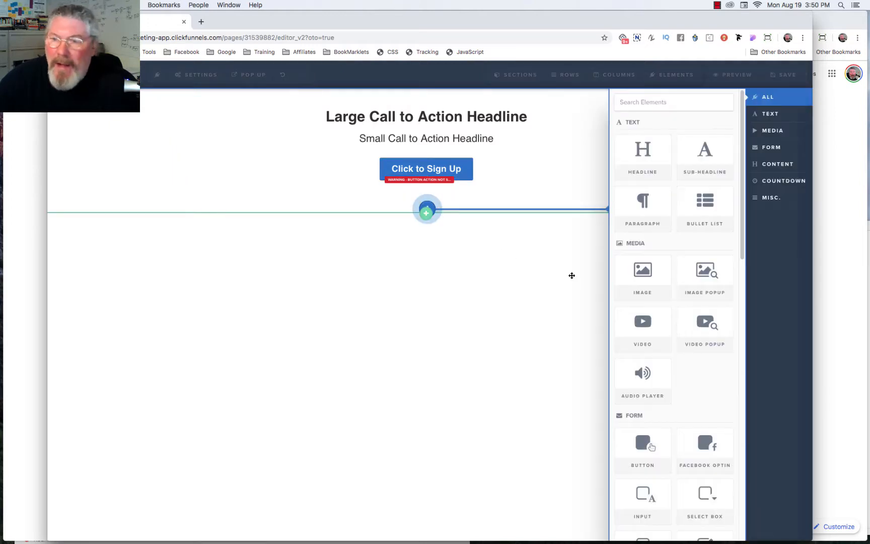
{"action": "left_click", "coordinate": [699, 154]}
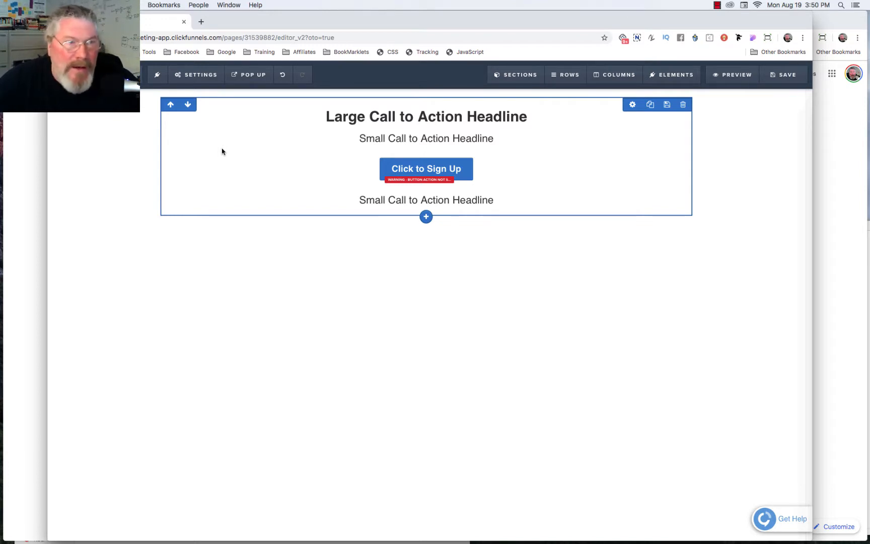
- Set the "Click to Sign Up" button's action to the "No Product Setup" option
{"action": "left_click", "coordinate": [419, 171]}
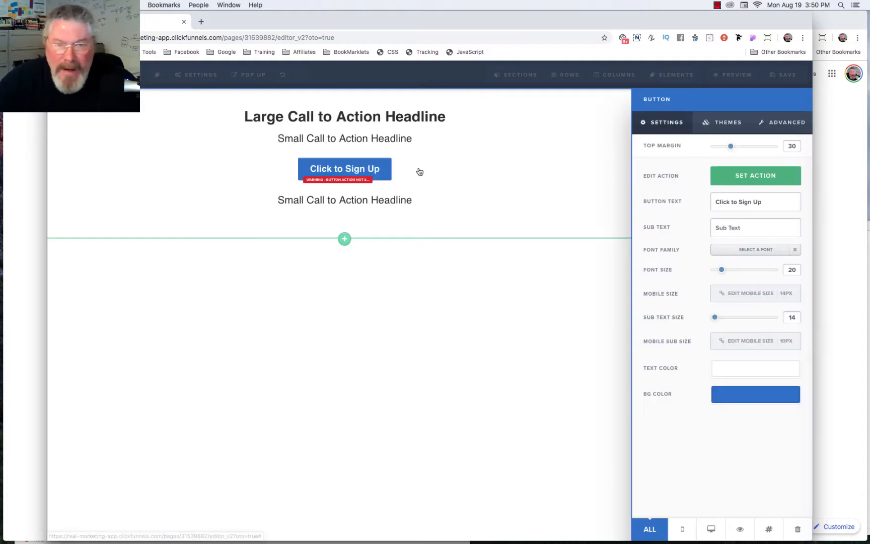
{"action": "left_click", "coordinate": [753, 176]}
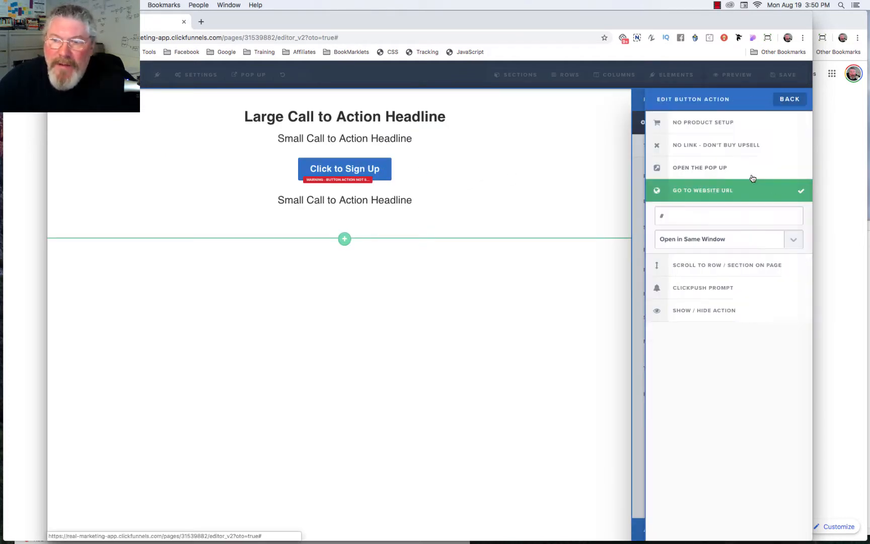
{"action": "left_click", "coordinate": [684, 125]}
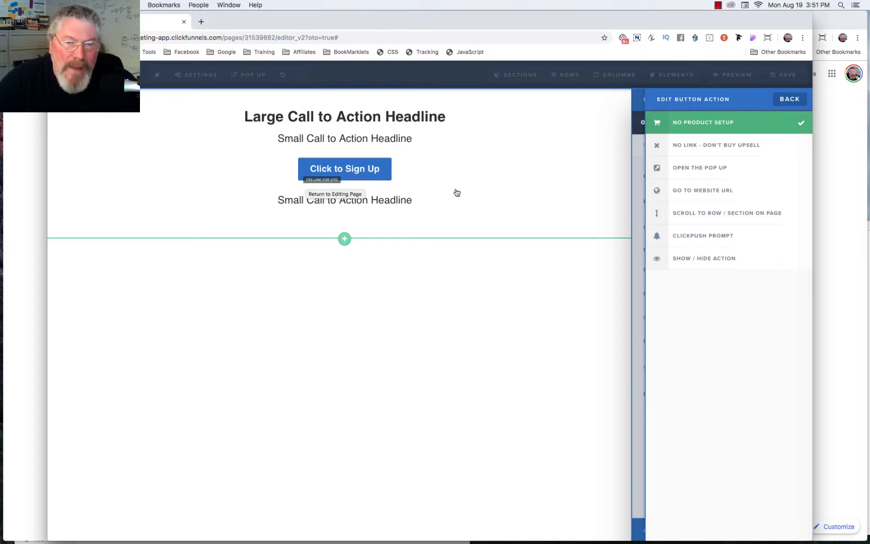
{"action": "left_click", "coordinate": [501, 188]}
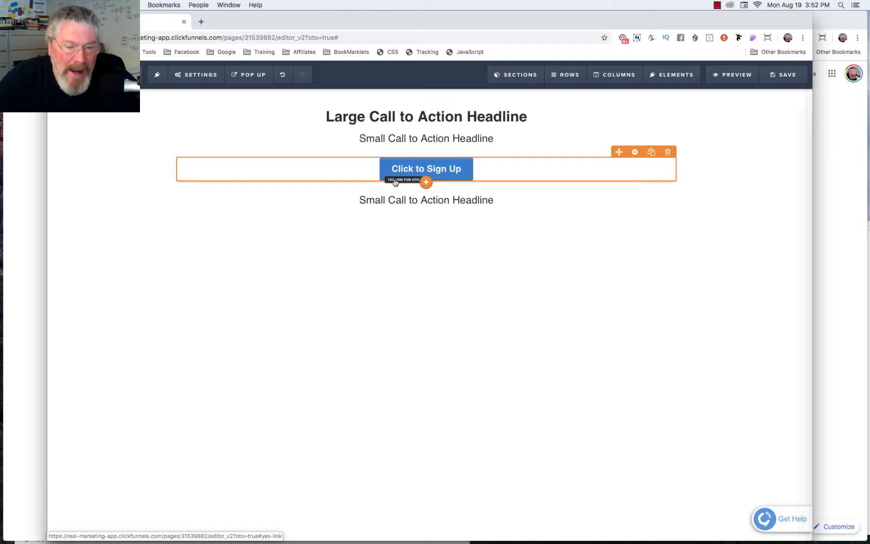
- Turn the sub-headline above the button into a link pointing to #yes-link
{"action": "left_click", "coordinate": [421, 141]}
{"action": "triple_click", "coordinate": [416, 139]}
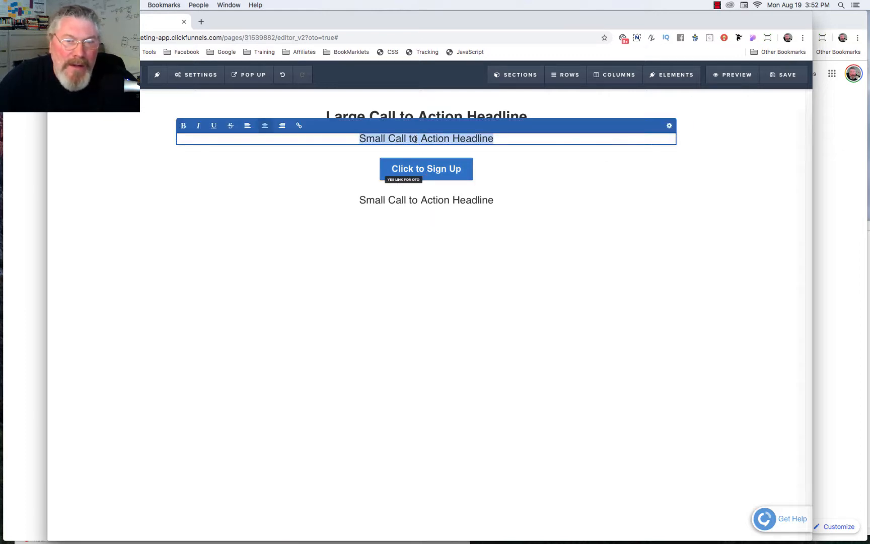
{"action": "left_click", "coordinate": [299, 127]}
{"action": "left_click", "coordinate": [268, 125]}
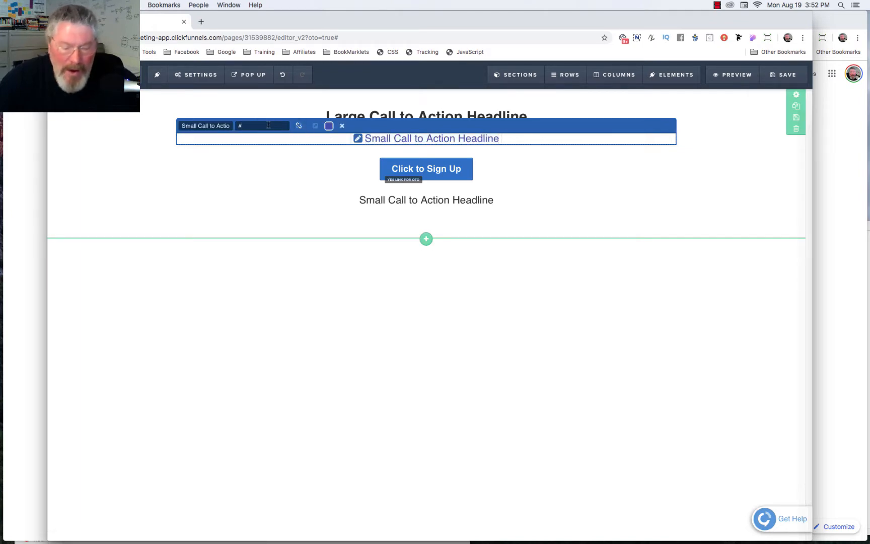
{"action": "type", "text": "yes-l"}
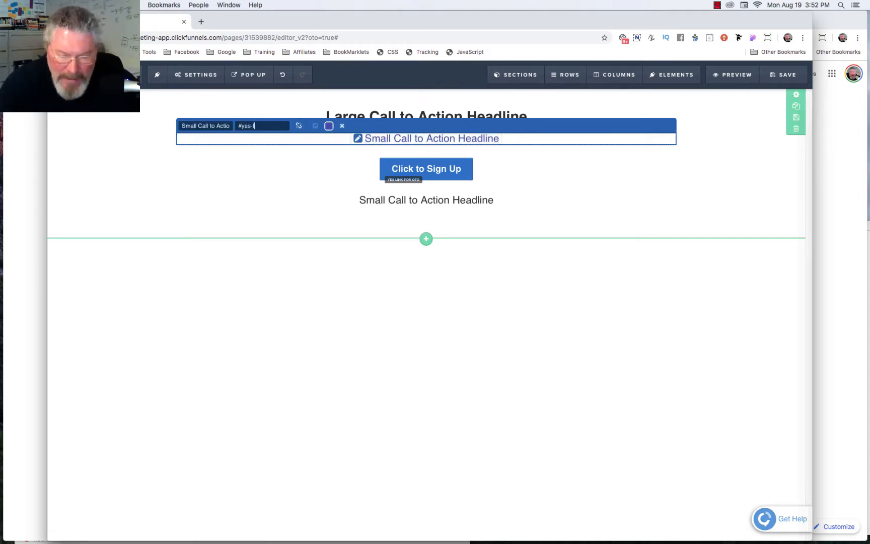
{"action": "type", "text": "ink"}
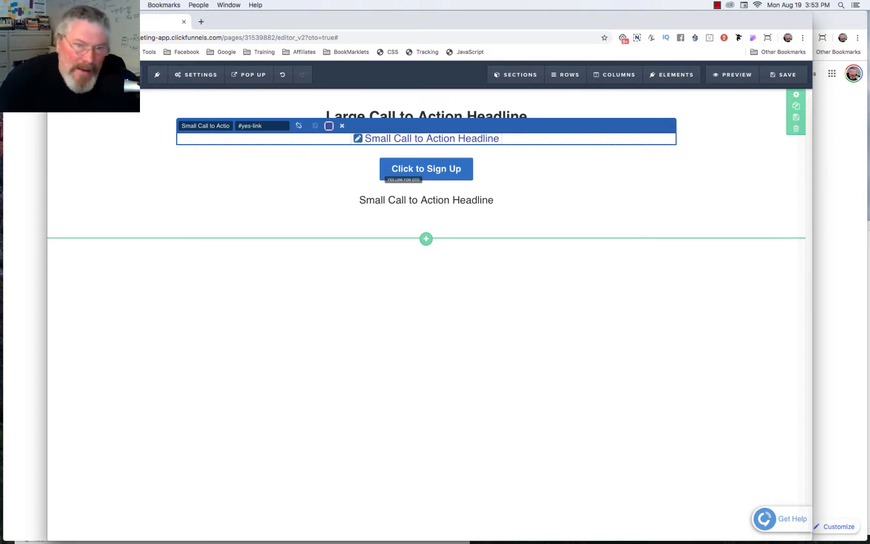
- Replace the text of the sub-headline below the button with "No Thanks, I don't want to be successful...."
{"action": "left_click", "coordinate": [391, 199]}
{"action": "triple_click", "coordinate": [391, 199]}
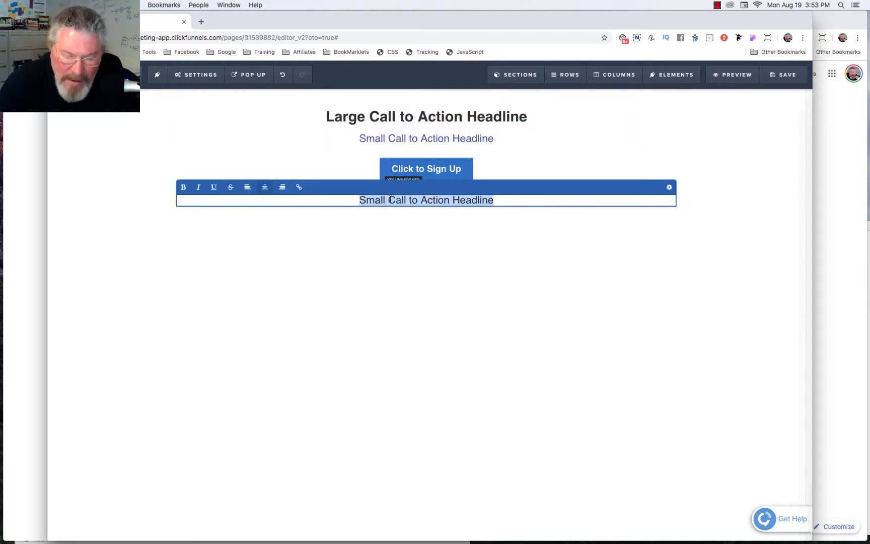
{"action": "type", "text": "No Thanks"}
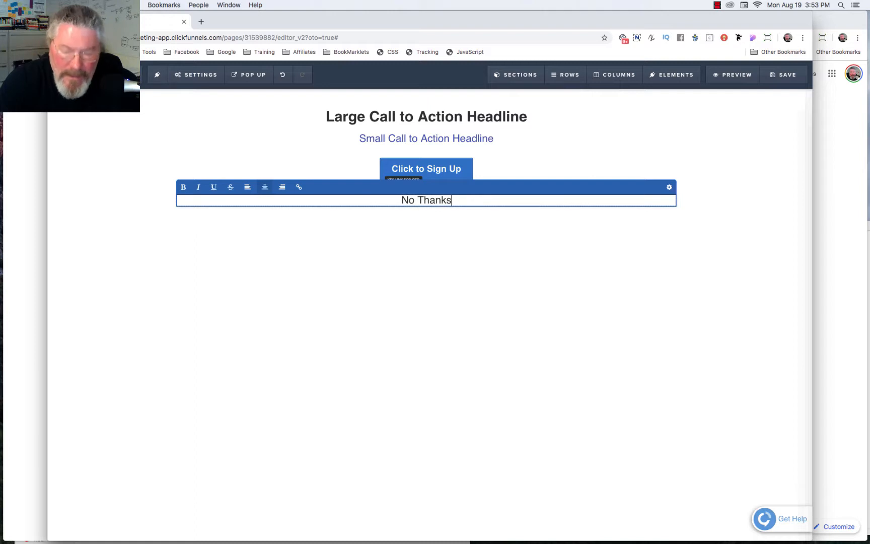
{"action": "type", "text": ", I "}
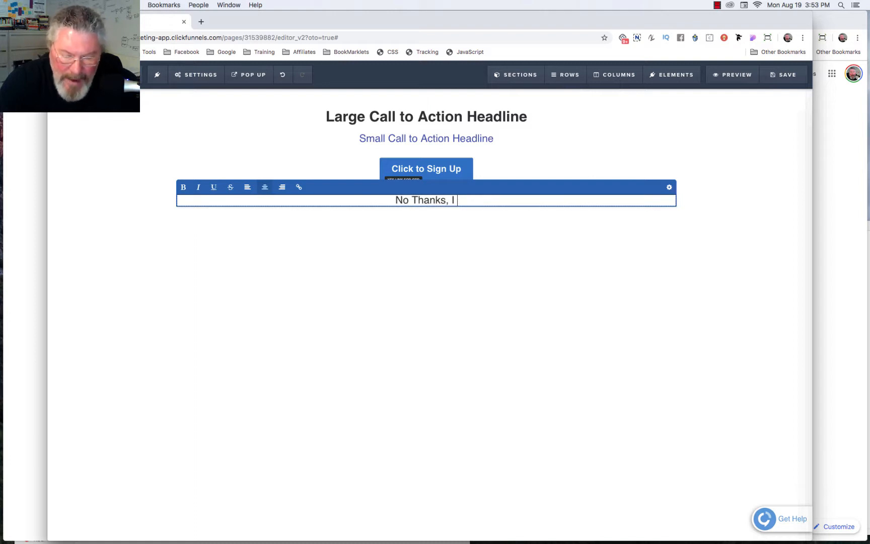
{"action": "type", "text": "don't want to"}
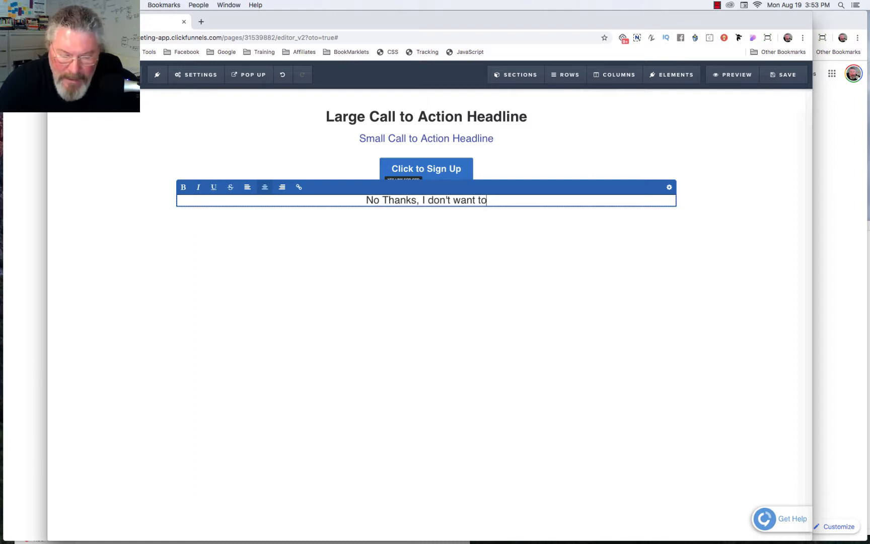
{"action": "type", "text": " be succe"}
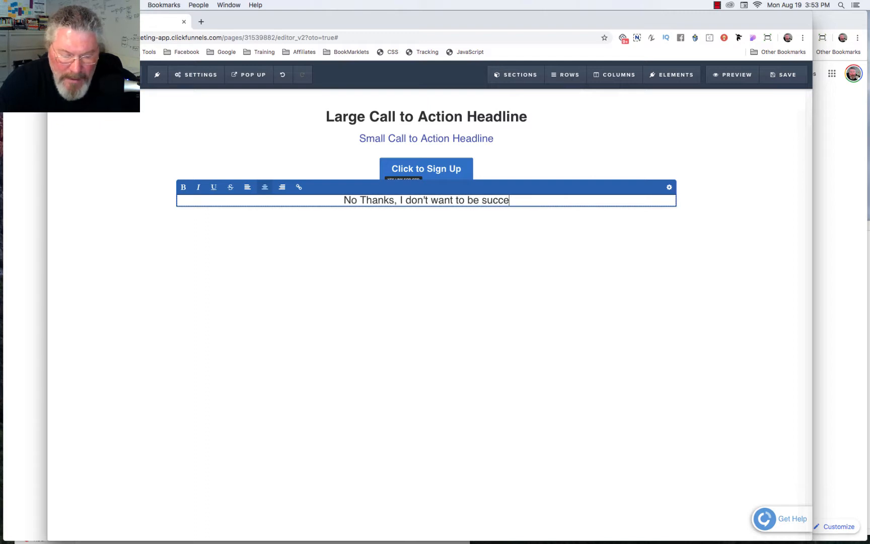
{"action": "type", "text": "ssful"}
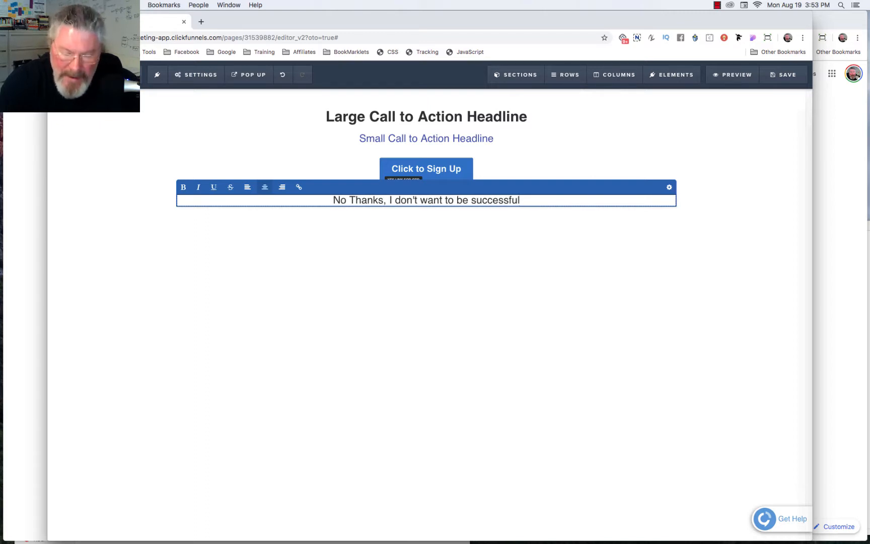
{"action": "type", "text": "...."}
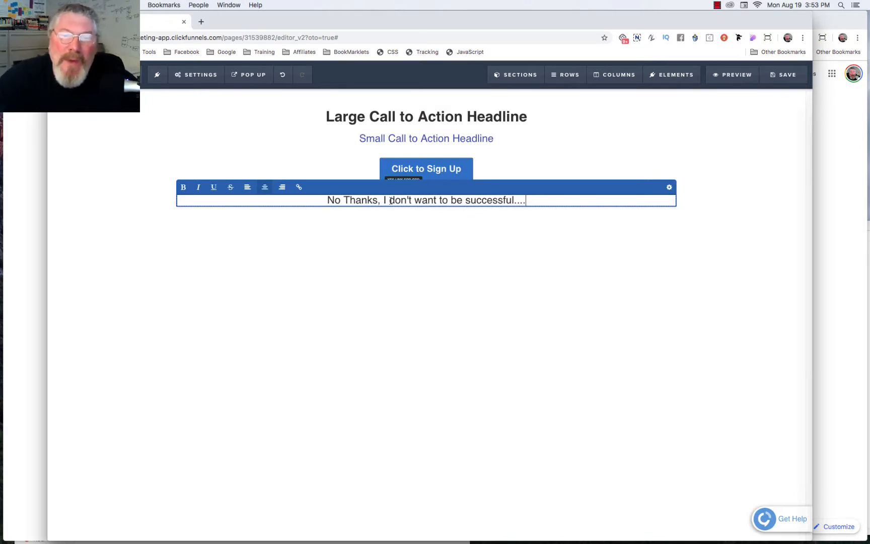
- Turn the "No Thanks" line below the button into a link pointing to #no-link
{"action": "triple_click", "coordinate": [409, 200]}
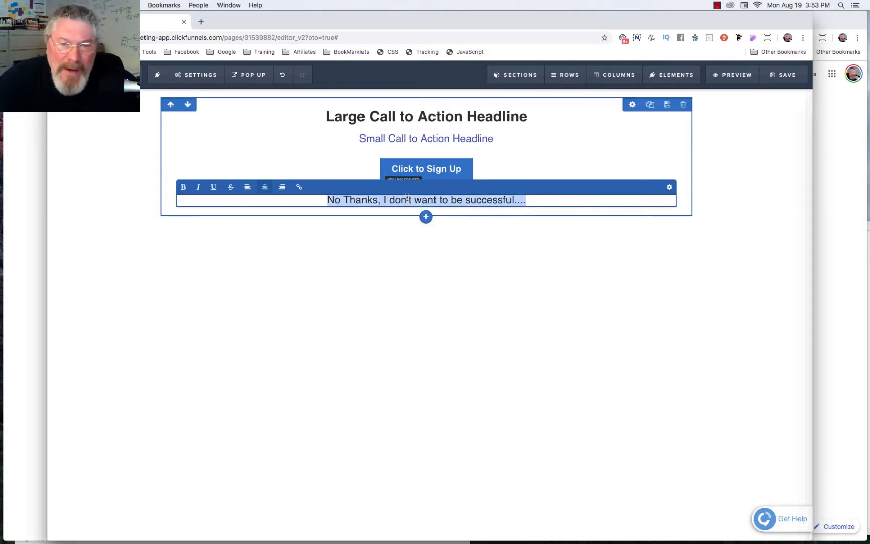
{"action": "left_click", "coordinate": [298, 188]}
{"action": "left_click", "coordinate": [262, 188]}
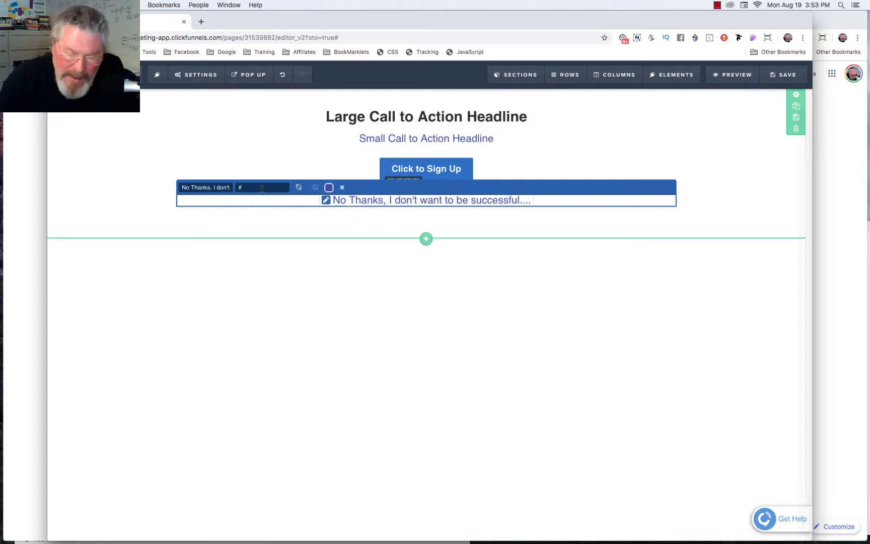
{"action": "type", "text": "no-l"}
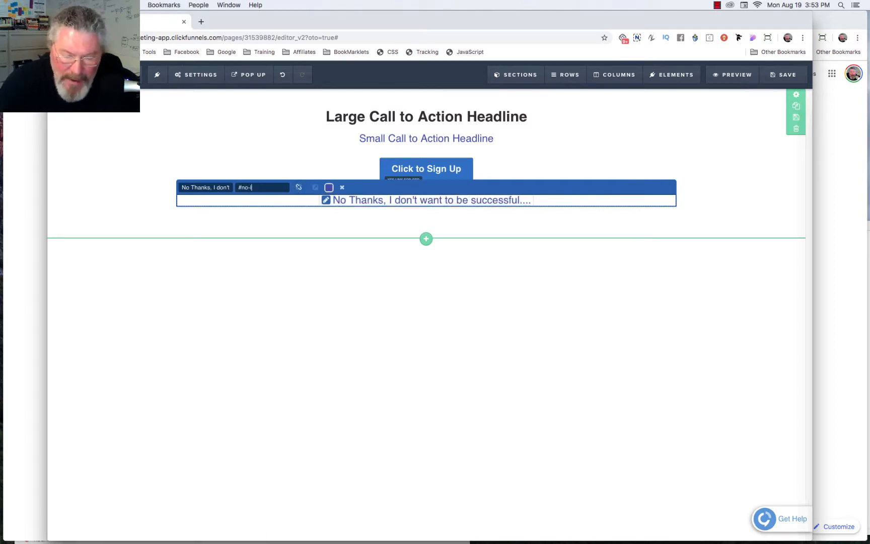
{"action": "type", "text": "ink"}
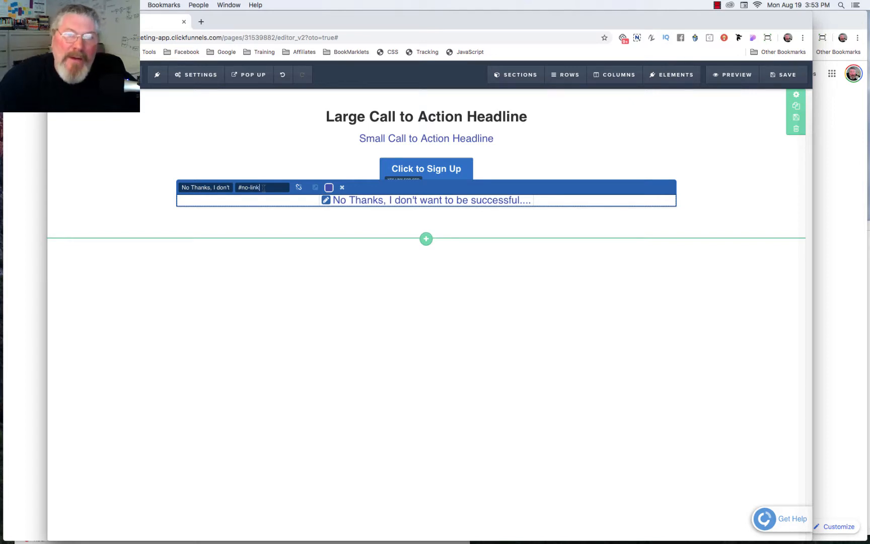
{"action": "left_click", "coordinate": [263, 280]}
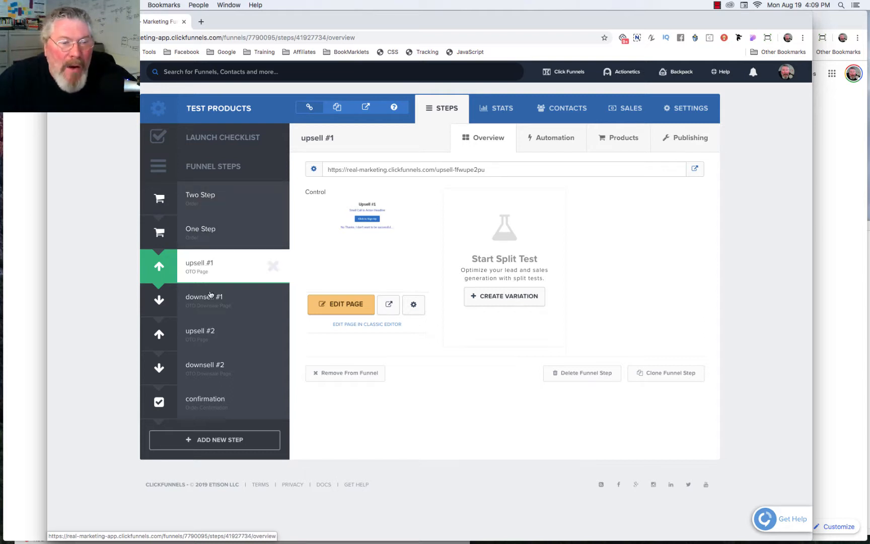
- Review the product setup of the upsell #1 step and the overview of the downsell #1 step
{"action": "left_click", "coordinate": [620, 140]}
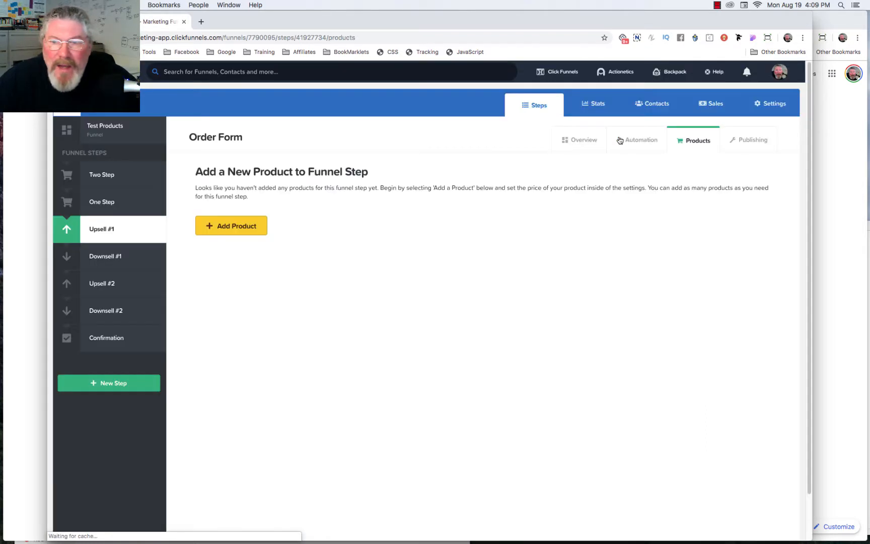
{"action": "left_click", "coordinate": [107, 259]}
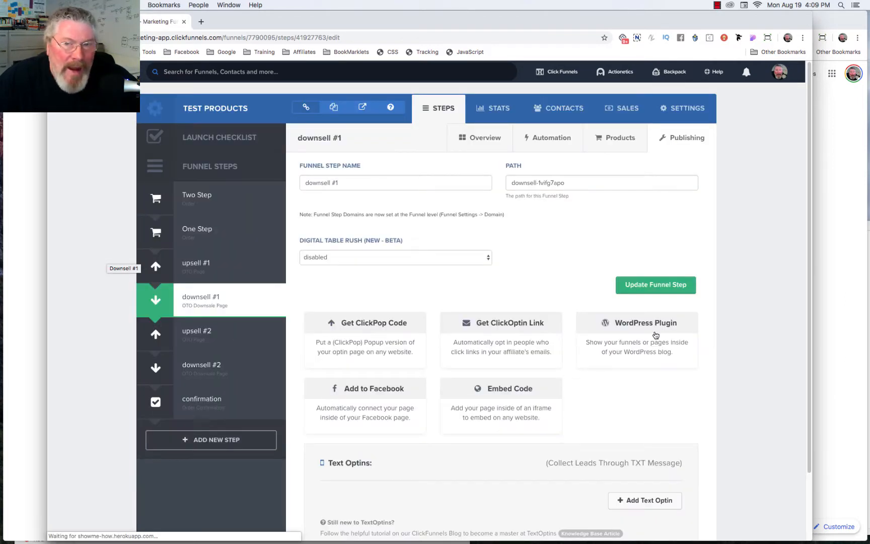
{"action": "left_click", "coordinate": [615, 141]}
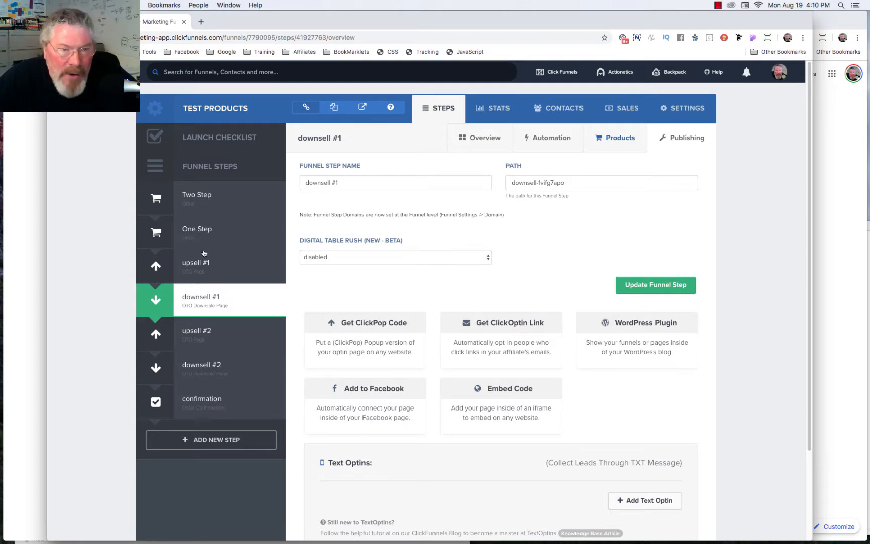
{"action": "left_click", "coordinate": [207, 302]}
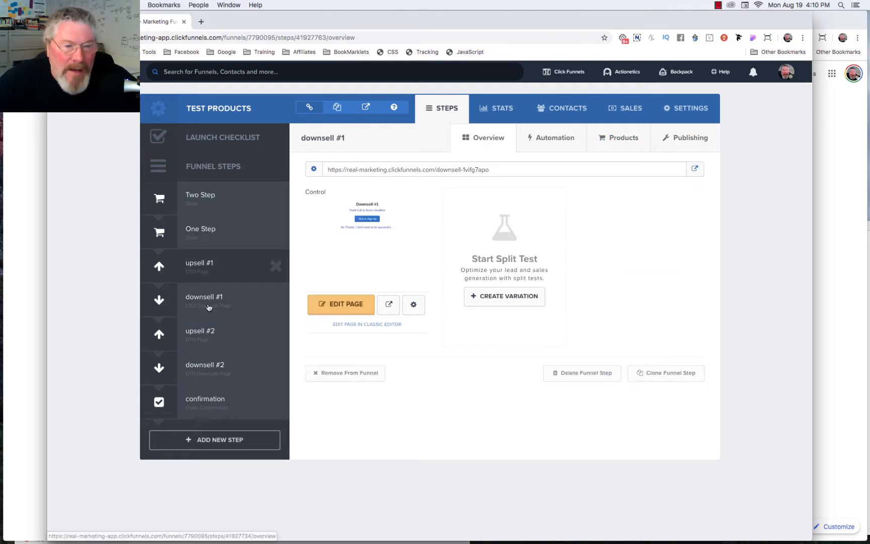
{"action": "left_click", "coordinate": [623, 139]}
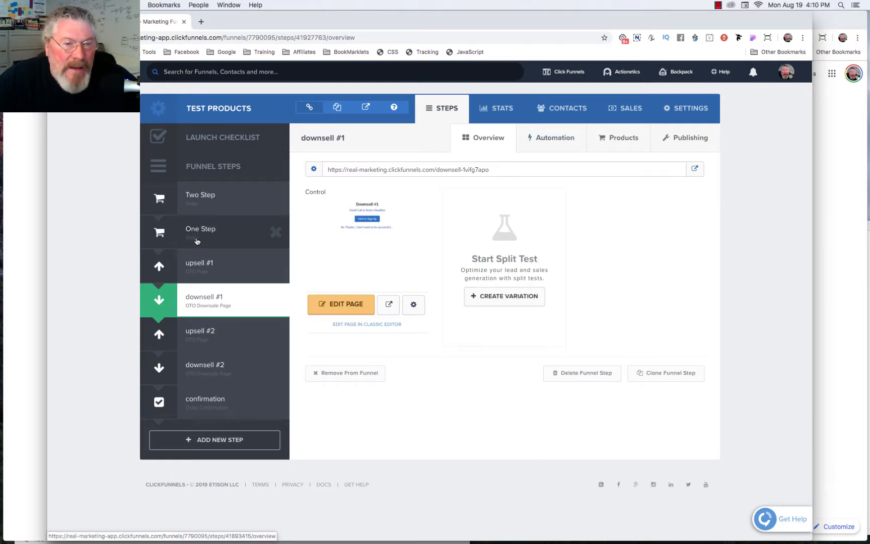
- Start a new automation action for upsell #1 named "Upsell #1 Didn't Purchase" with the condition "saw page but didn't purchase"
{"action": "left_click", "coordinate": [199, 266]}
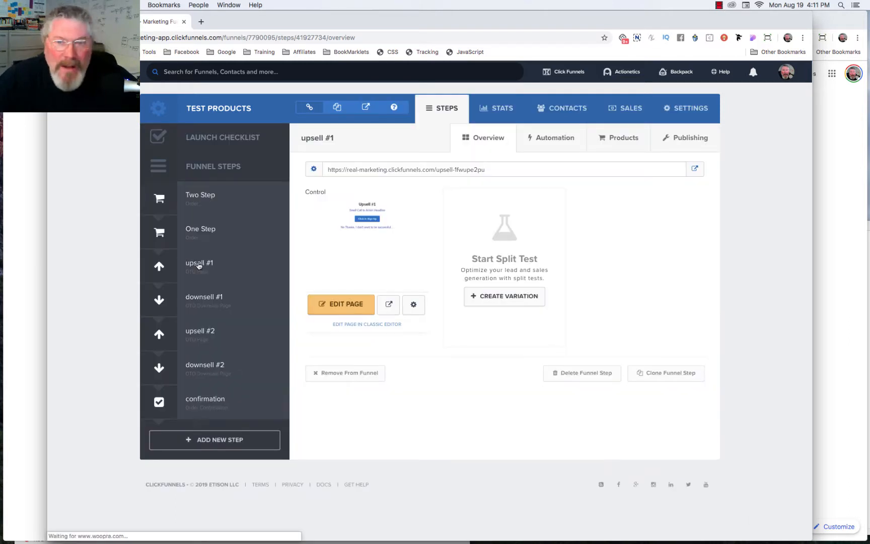
{"action": "left_click", "coordinate": [551, 140]}
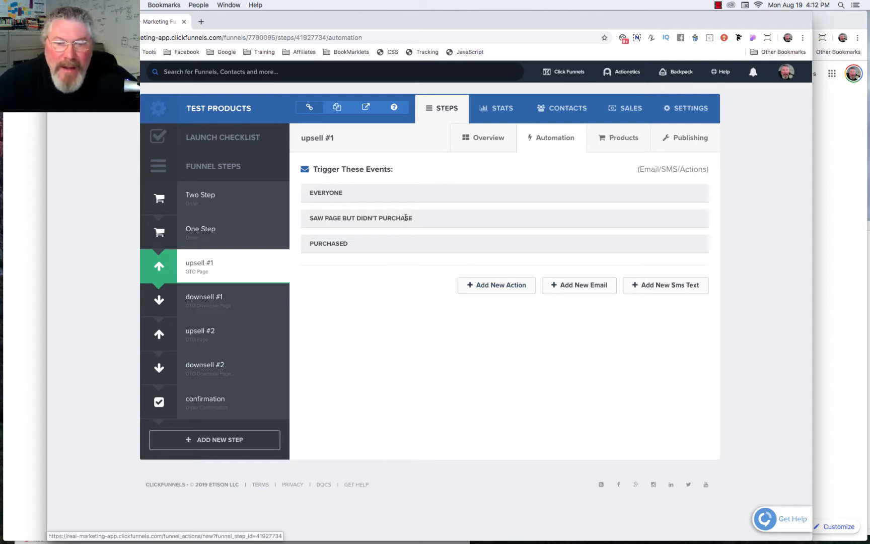
{"action": "left_click", "coordinate": [482, 285]}
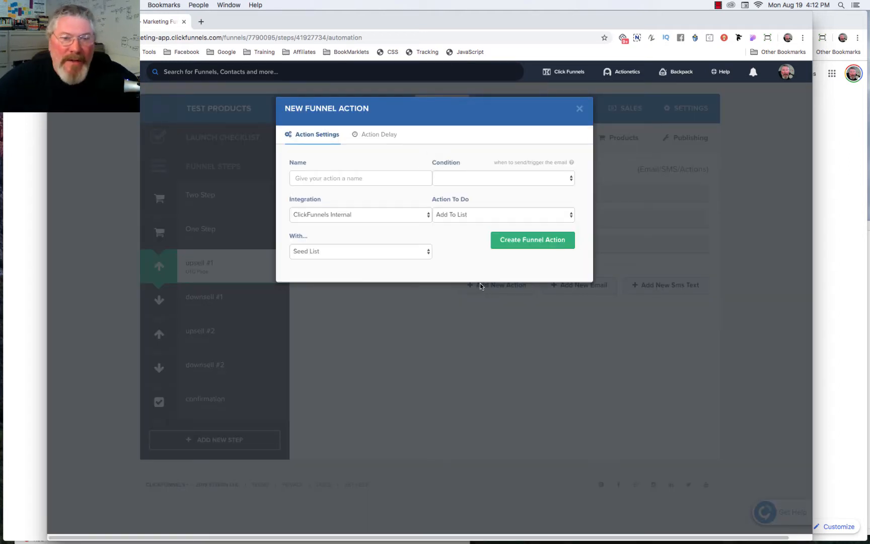
{"action": "left_click", "coordinate": [366, 181]}
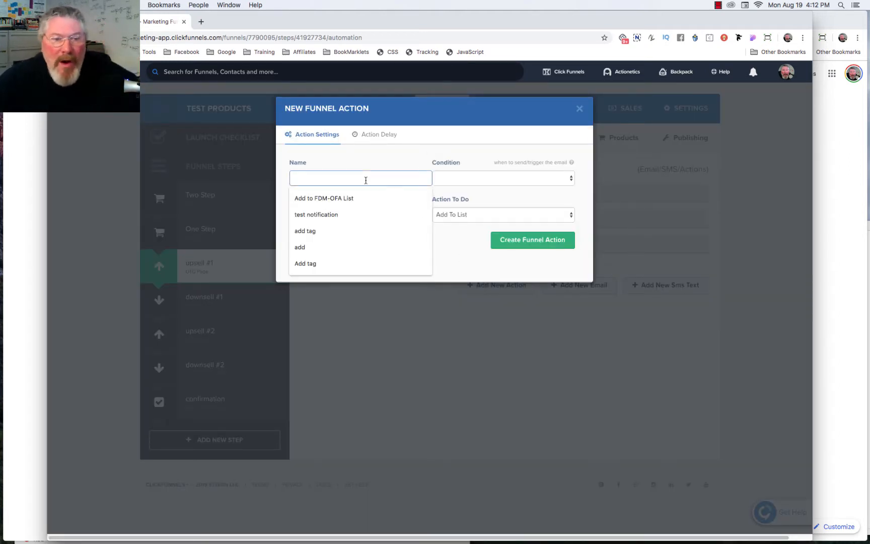
{"action": "type", "text": "U"}
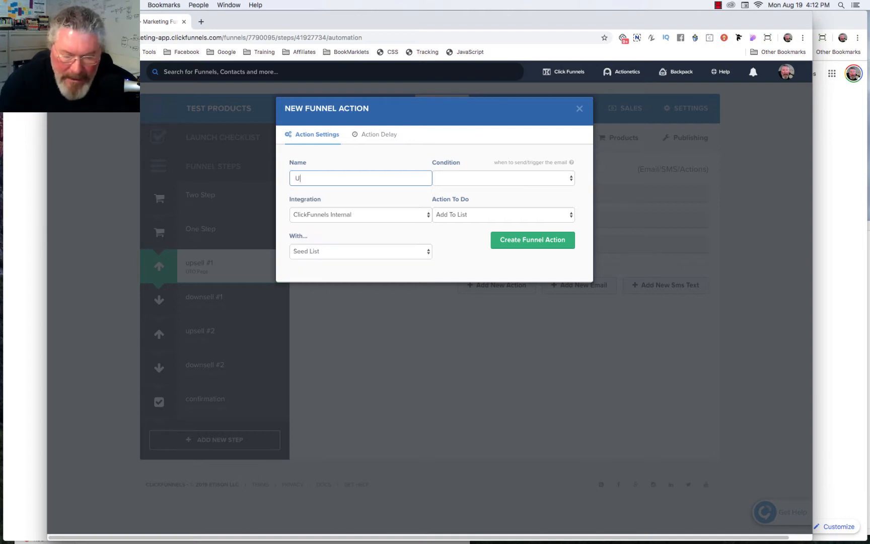
{"action": "type", "text": "psell "}
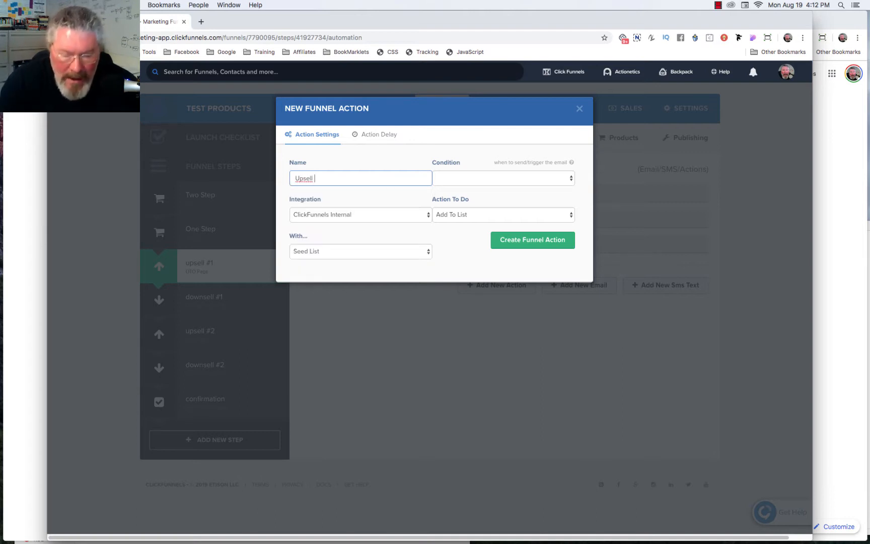
{"action": "type", "text": "#1 D"}
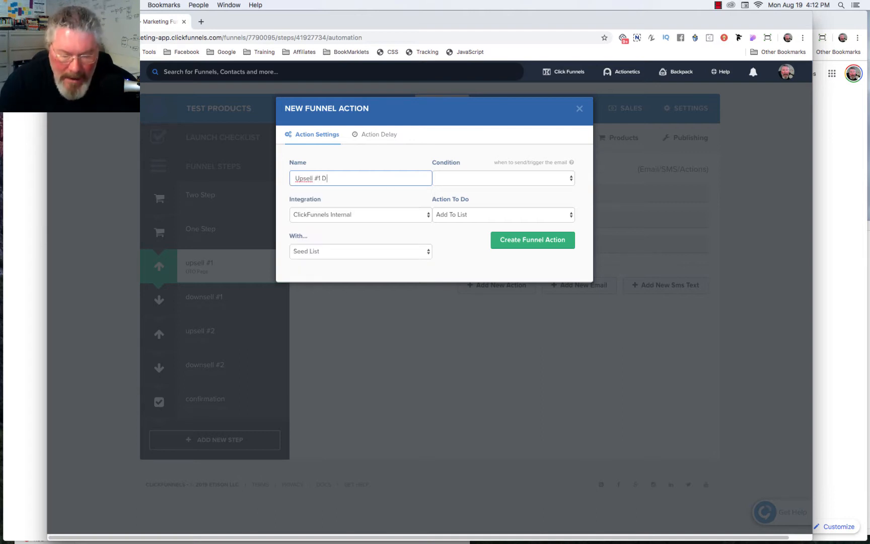
{"action": "type", "text": "idn't Purchase"}
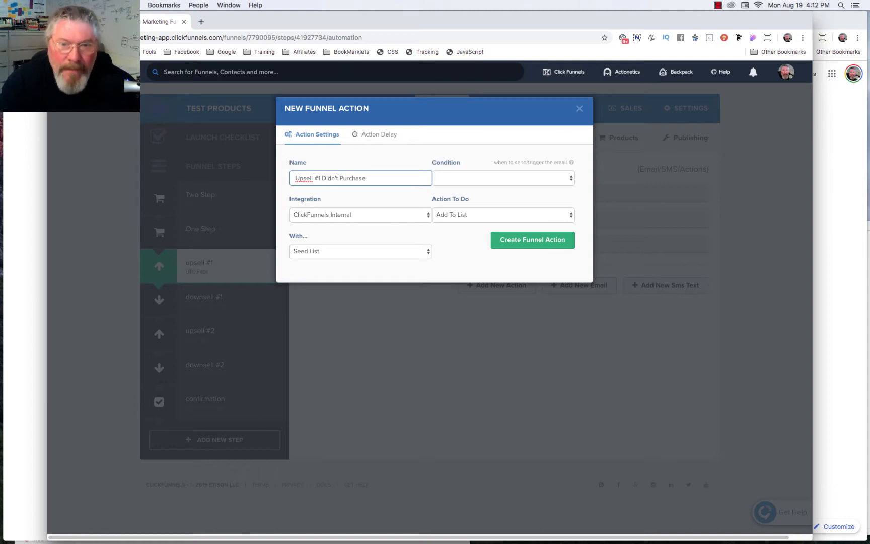
{"action": "left_click", "coordinate": [454, 178]}
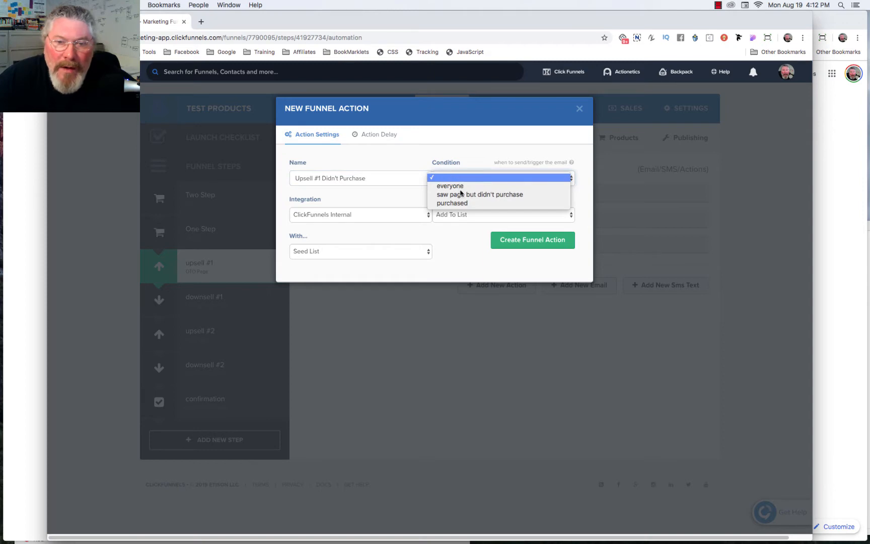
{"action": "left_click", "coordinate": [485, 195]}
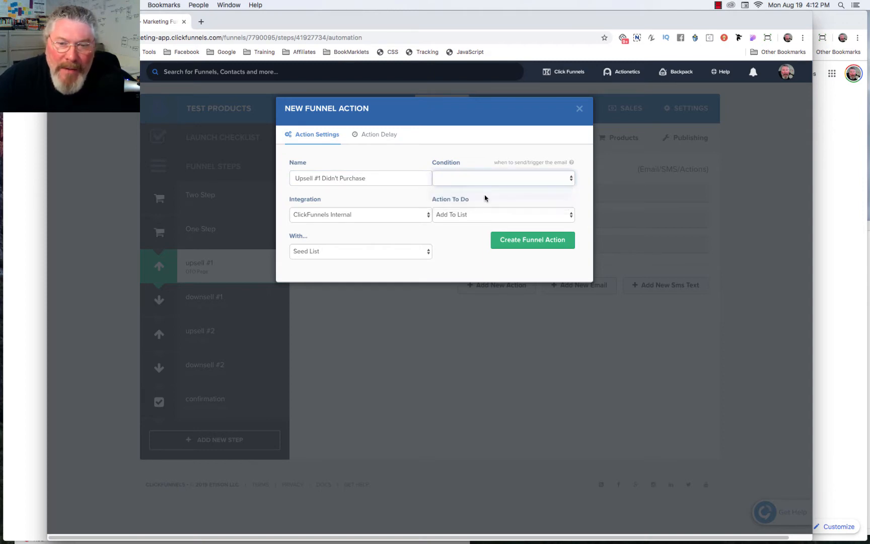
- Keep the ClickFunnels Internal integration and Add To List action, and choose Test SMTP as the target list
{"action": "left_click", "coordinate": [328, 215]}
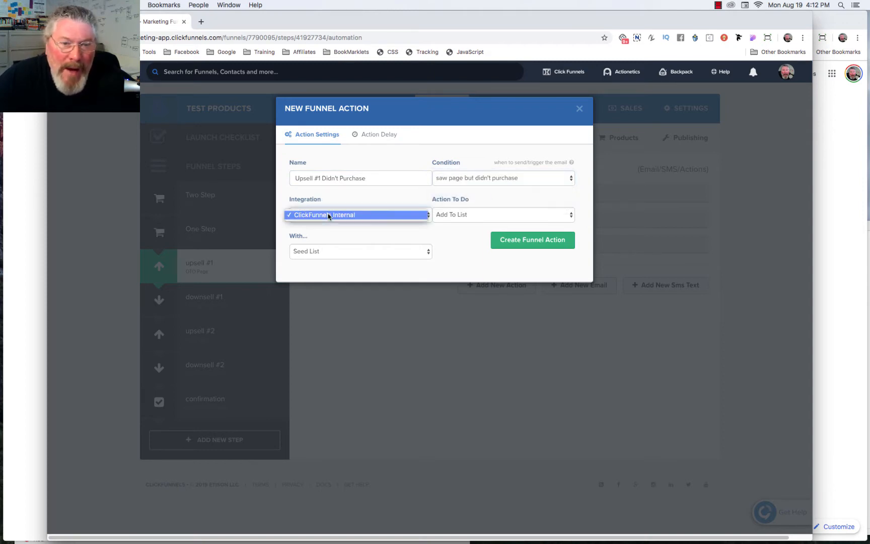
{"action": "left_click", "coordinate": [328, 215]}
{"action": "left_click", "coordinate": [473, 217]}
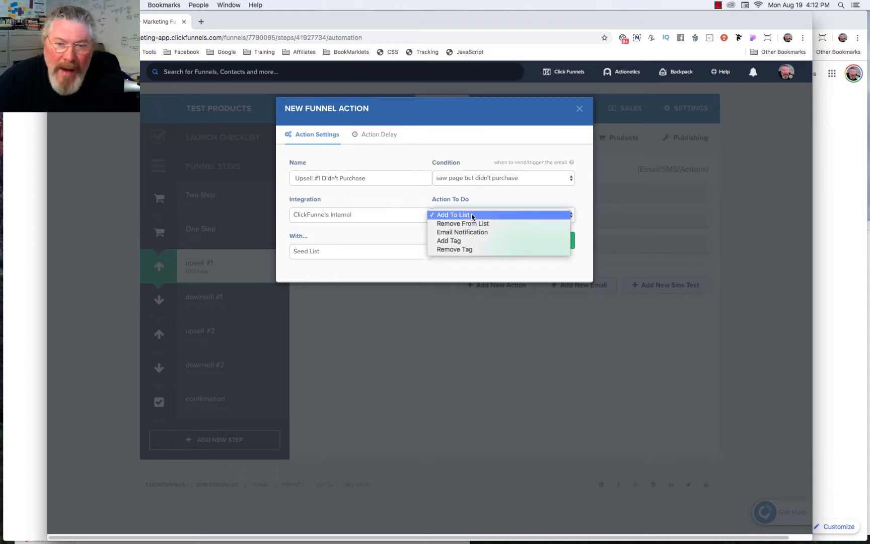
{"action": "left_click", "coordinate": [454, 217]}
{"action": "left_click", "coordinate": [354, 250]}
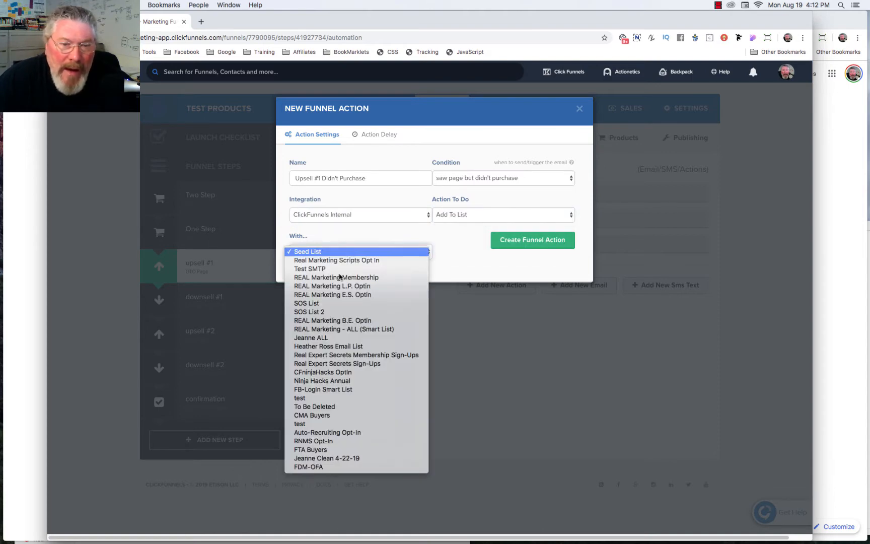
{"action": "left_click", "coordinate": [340, 270]}
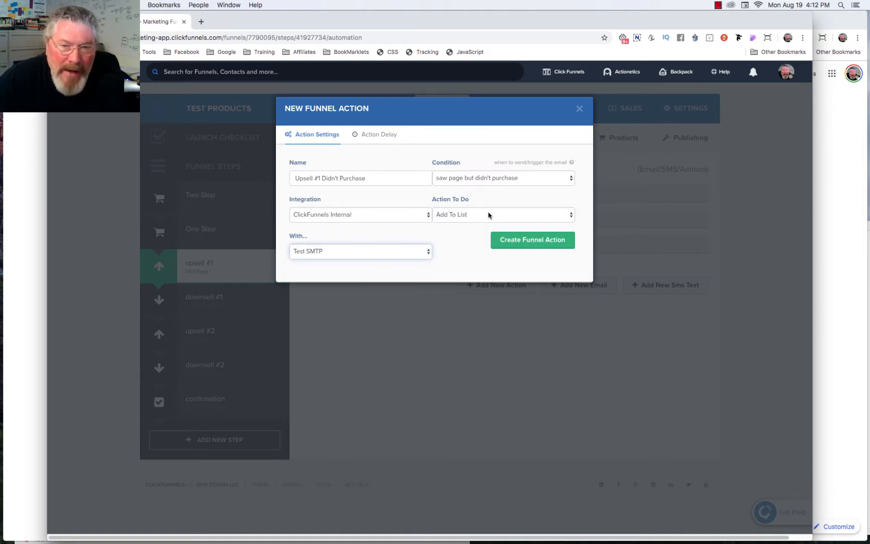
{"action": "left_click", "coordinate": [473, 216]}
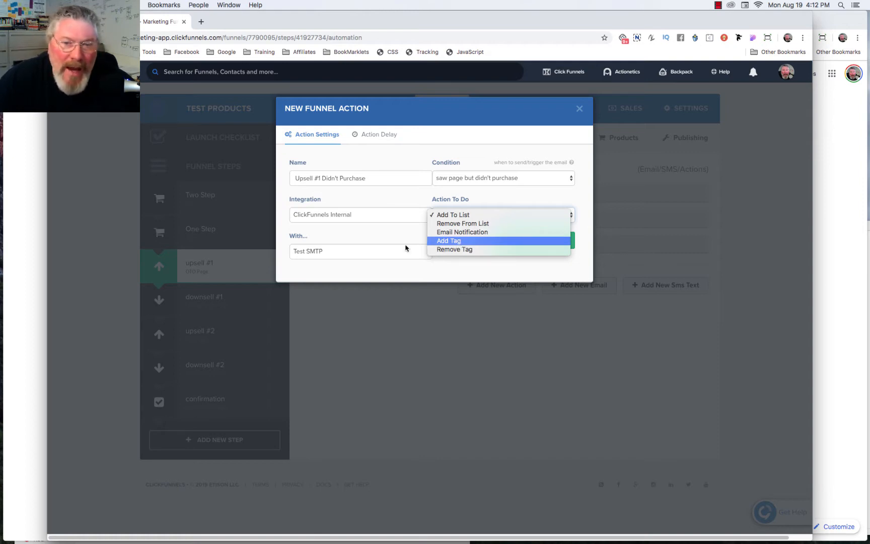
{"action": "left_click", "coordinate": [396, 234]}
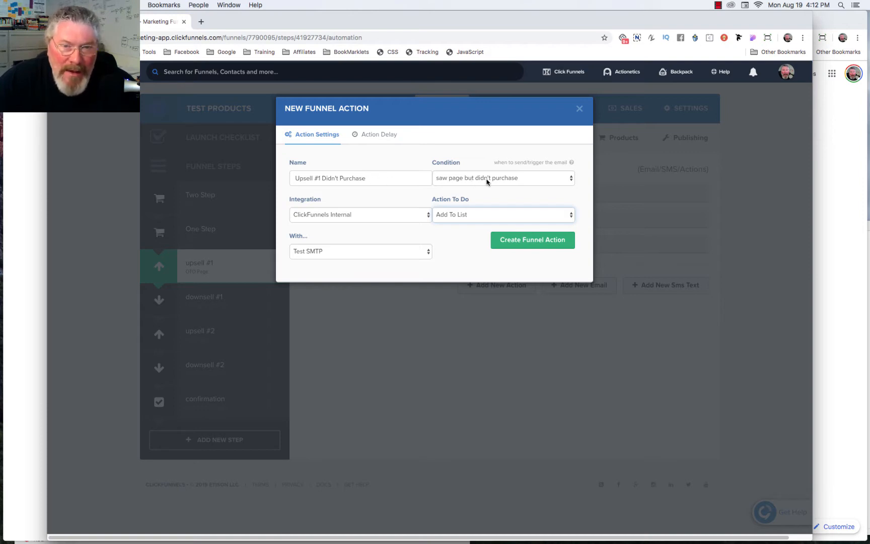
- Set the action's delay to .5 hours, create the funnel action and reload the automation page
{"action": "left_click", "coordinate": [385, 137]}
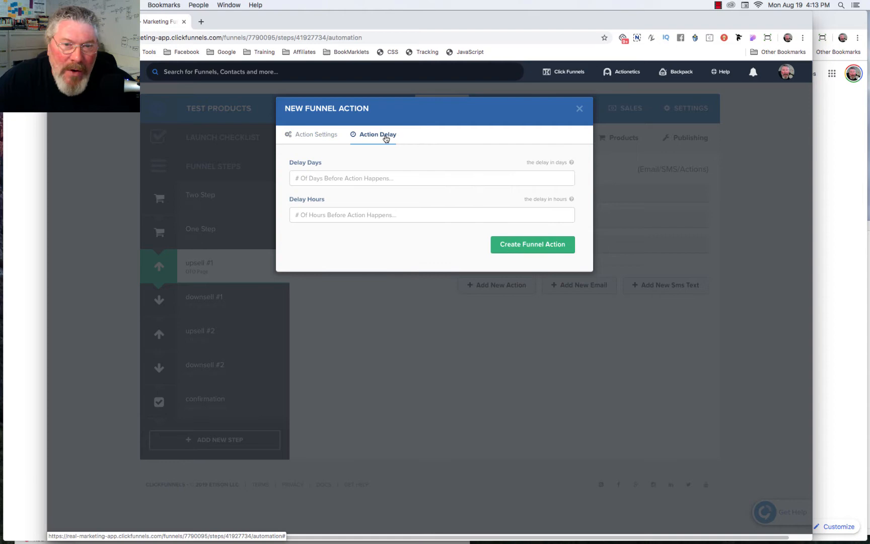
{"action": "left_click", "coordinate": [371, 213]}
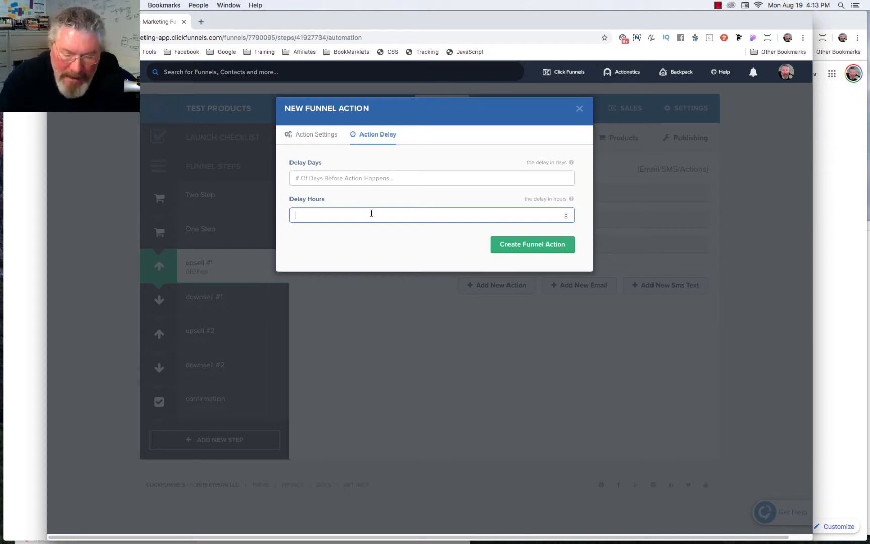
{"action": "type", "text": ".5"}
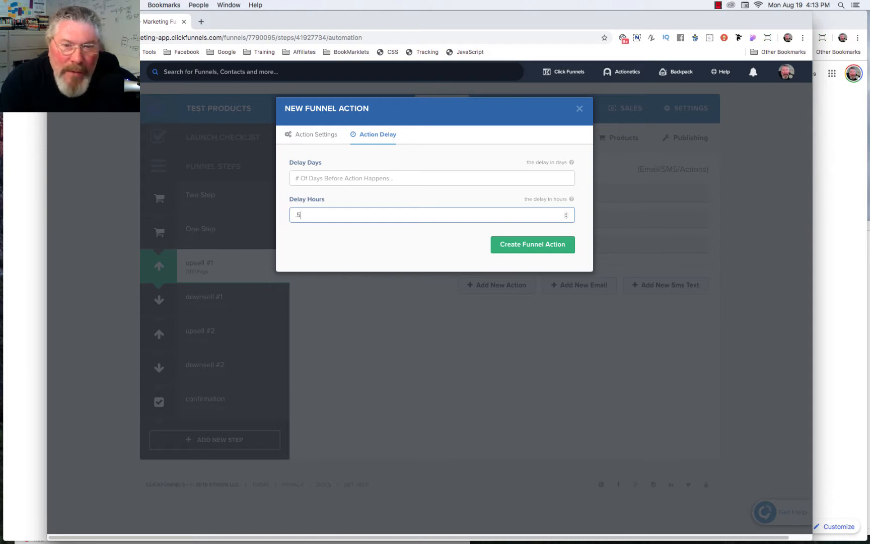
{"action": "left_click", "coordinate": [321, 134]}
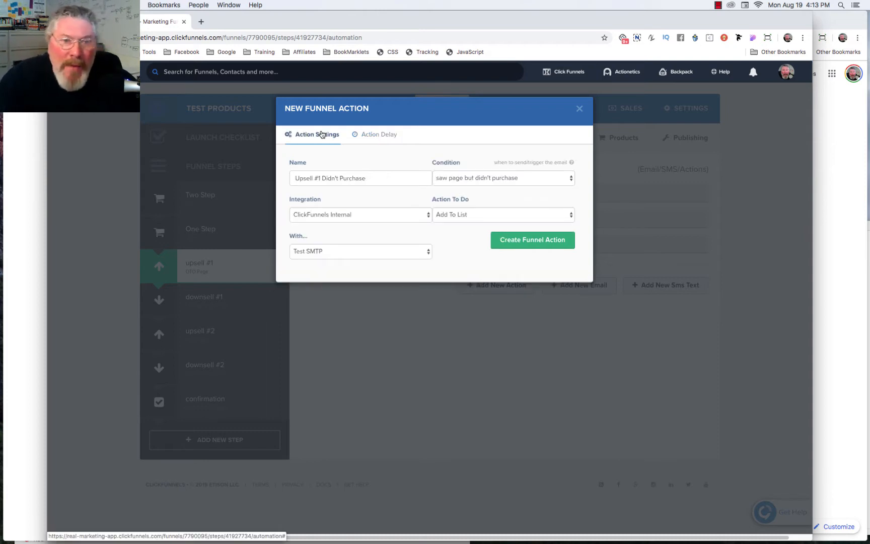
{"action": "left_click", "coordinate": [524, 243]}
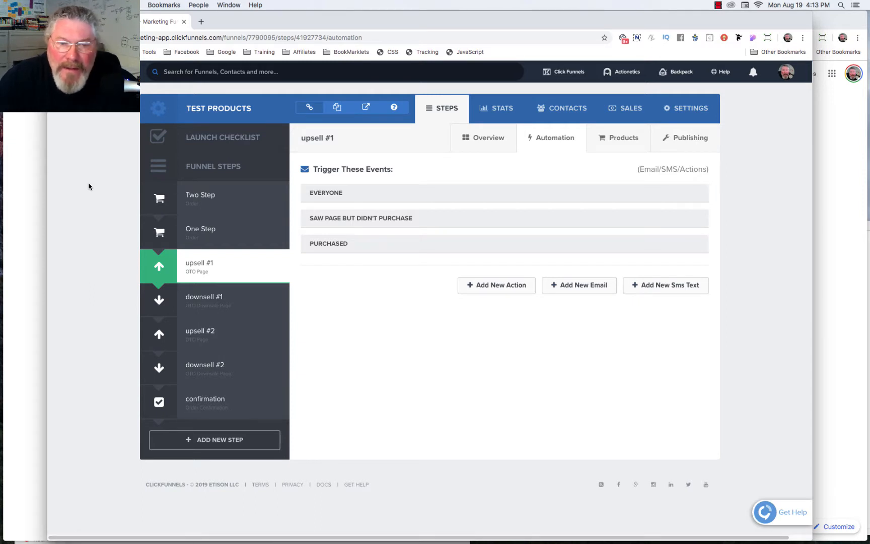
{"action": "key", "text": "super+r"}
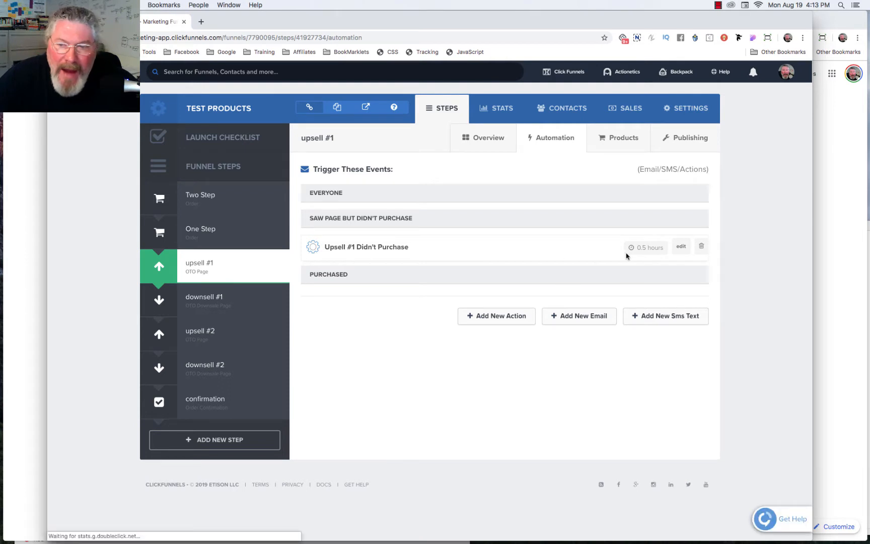
- Start a new automation email for upsell #1, filling in the sender's name and the subject "Hey Saw you didn't buy"
{"action": "left_click", "coordinate": [580, 319]}
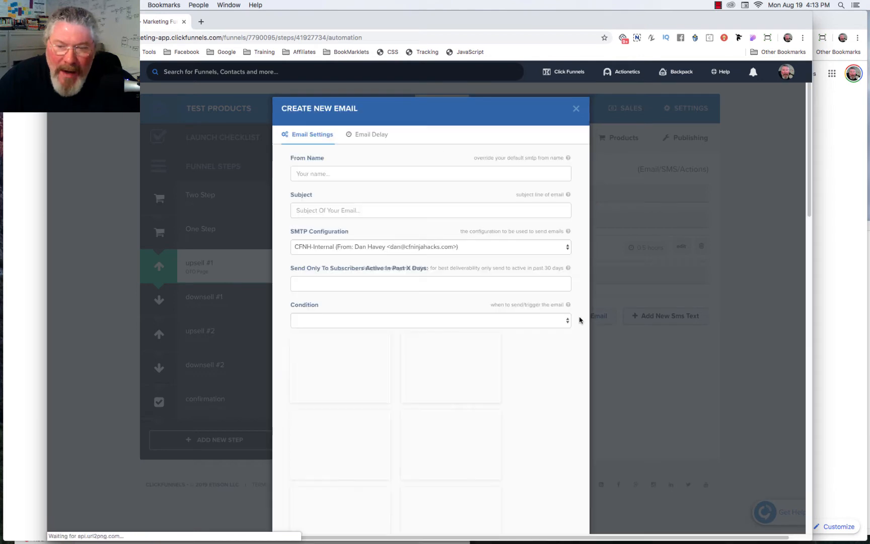
{"action": "left_click", "coordinate": [357, 174]}
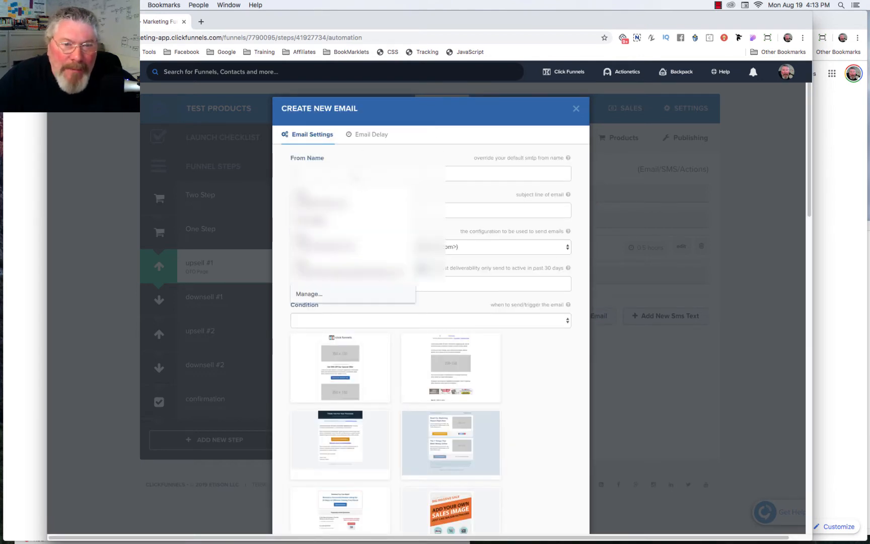
{"action": "left_click", "coordinate": [339, 197]}
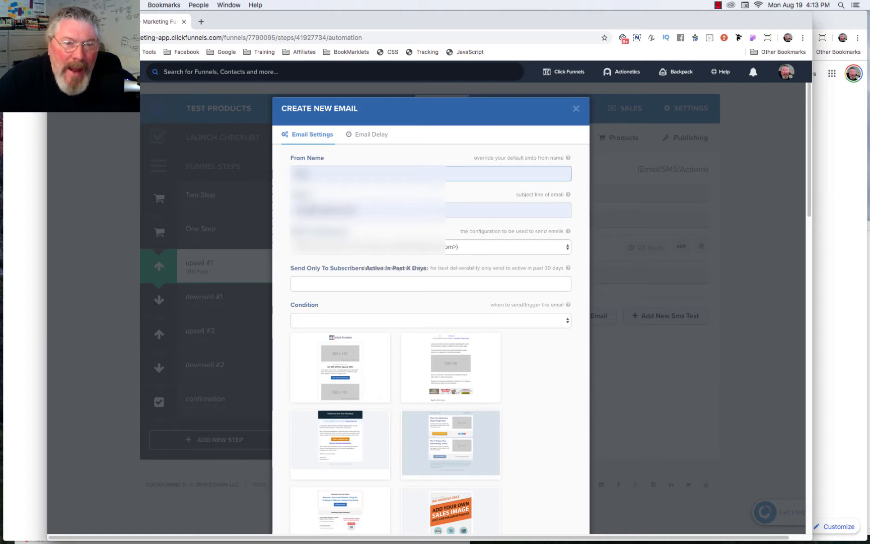
{"action": "left_click_drag", "start_coordinate": [356, 210], "coordinate": [294, 211]}
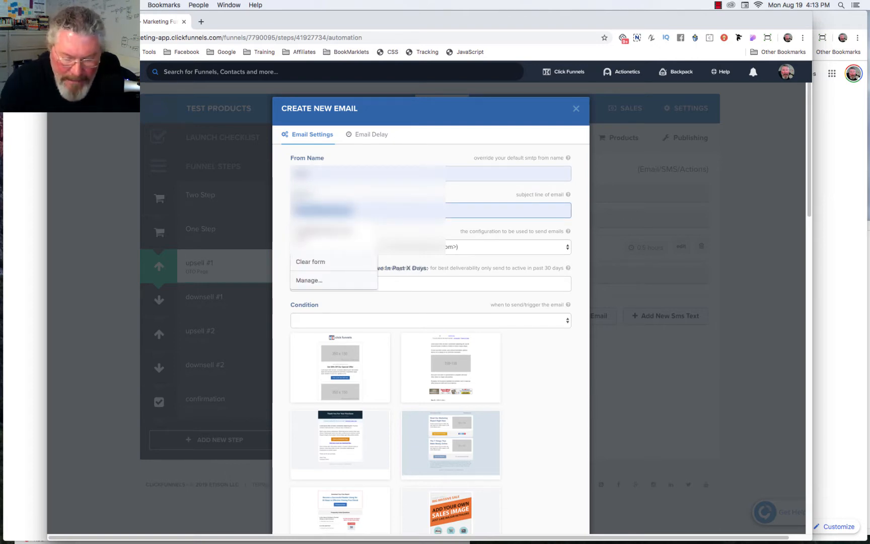
{"action": "type", "text": "Hey Saw"}
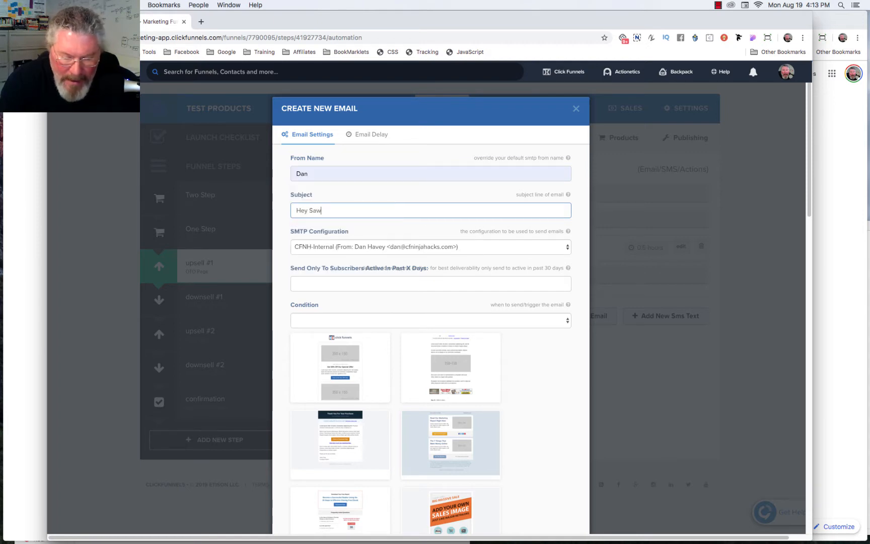
{"action": "type", "text": ",  you di"}
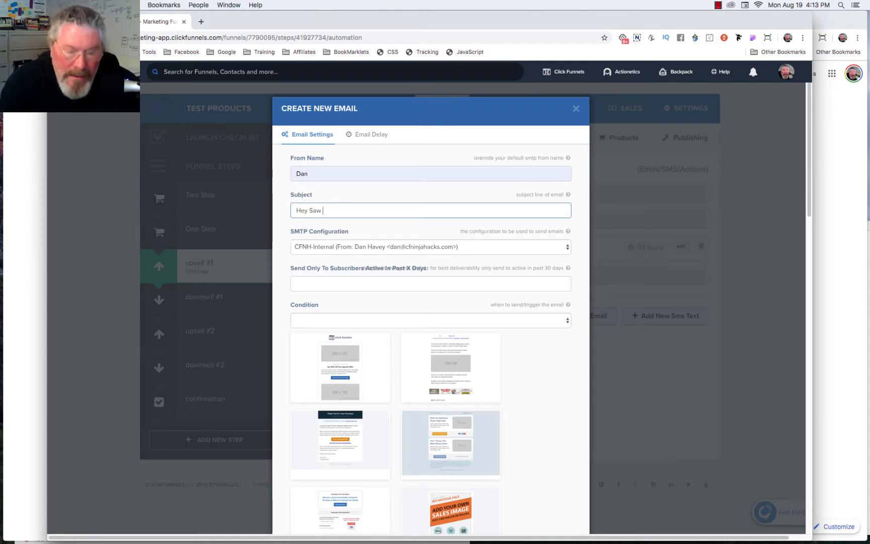
{"action": "type", "text": "'t buy"}
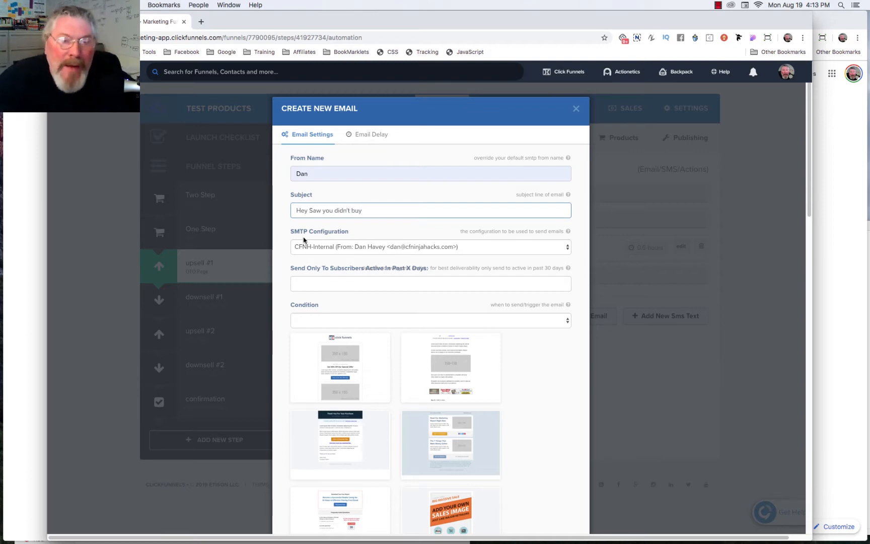
- Keep the CFNH-Internal SMTP configuration and set the email's condition to "saw page but didn't purchase"
{"action": "left_click", "coordinate": [320, 246]}
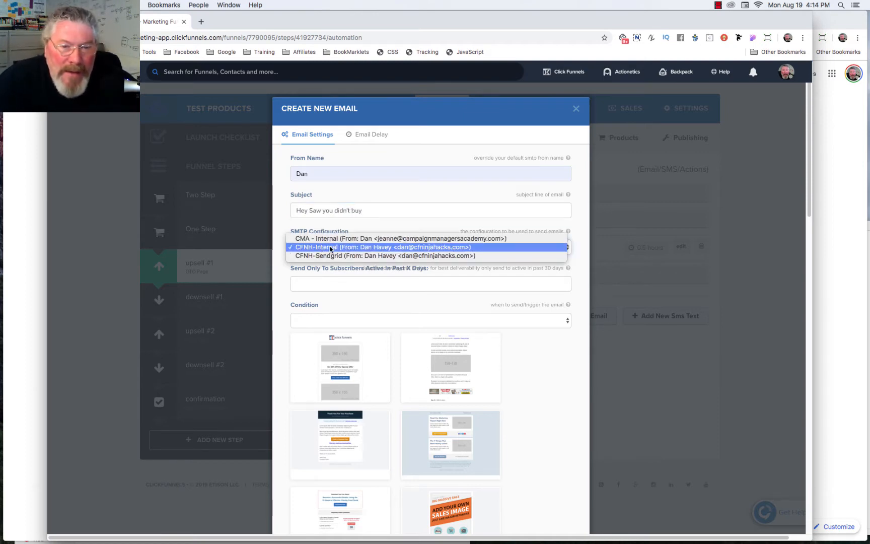
{"action": "left_click", "coordinate": [321, 248]}
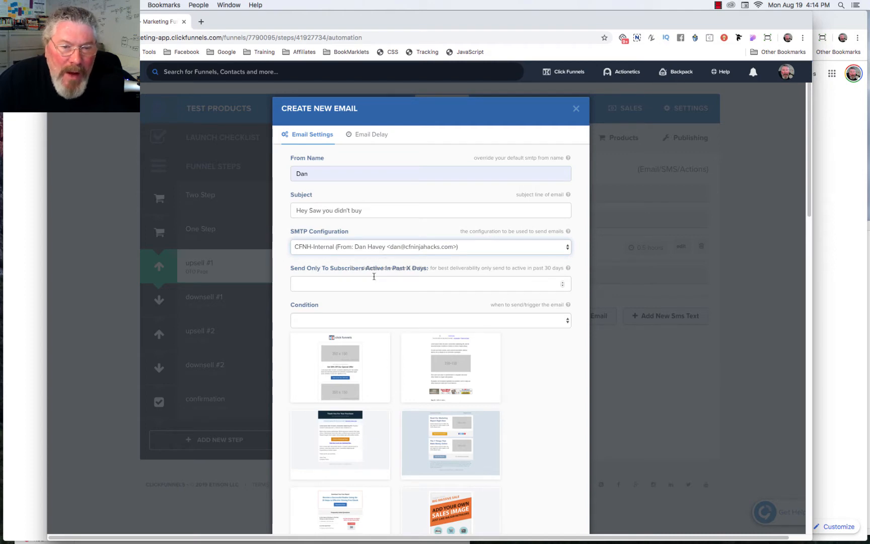
{"action": "left_click", "coordinate": [366, 320]}
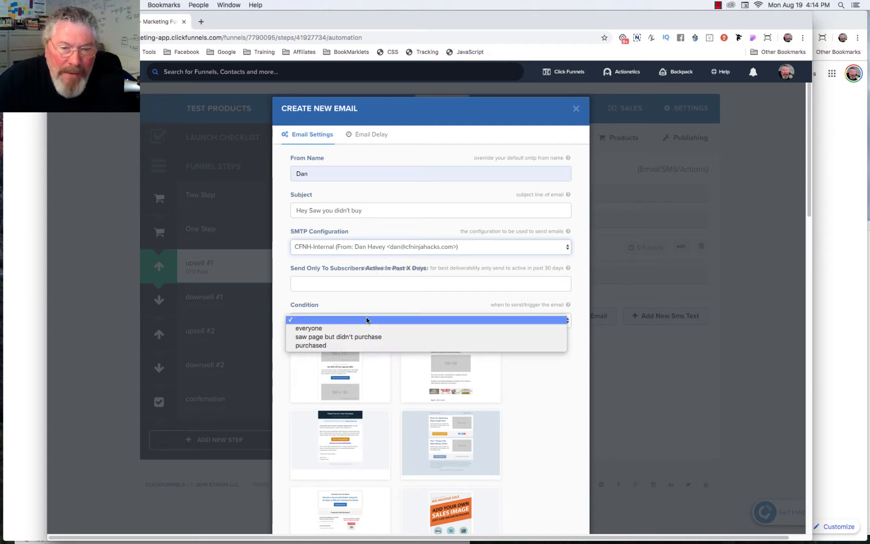
{"action": "left_click", "coordinate": [345, 337]}
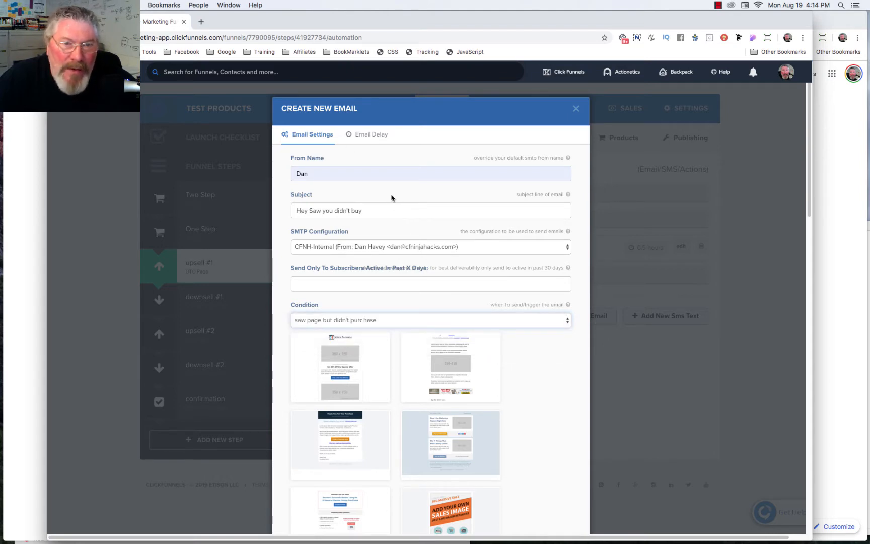
- Set the new email's delay to .5 hours
{"action": "left_click", "coordinate": [363, 134]}
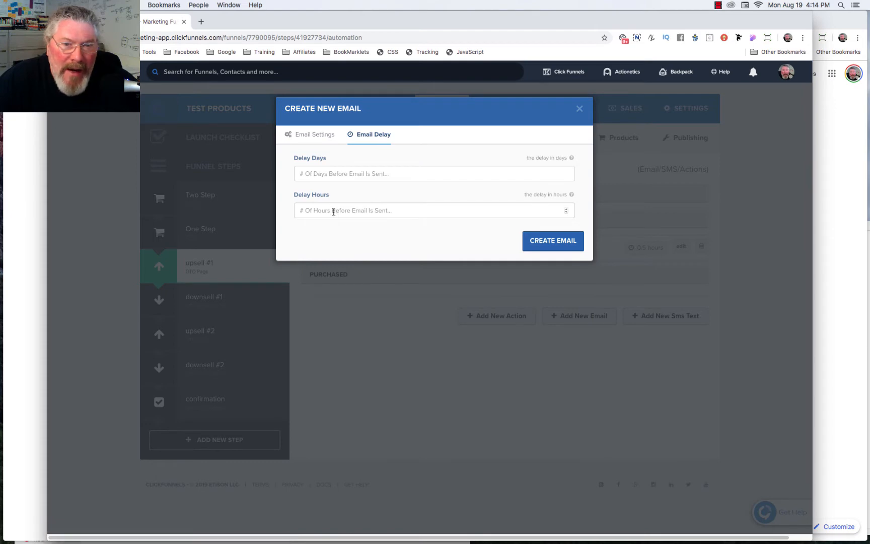
{"action": "left_click", "coordinate": [334, 212]}
{"action": "type", "text": ".5"}
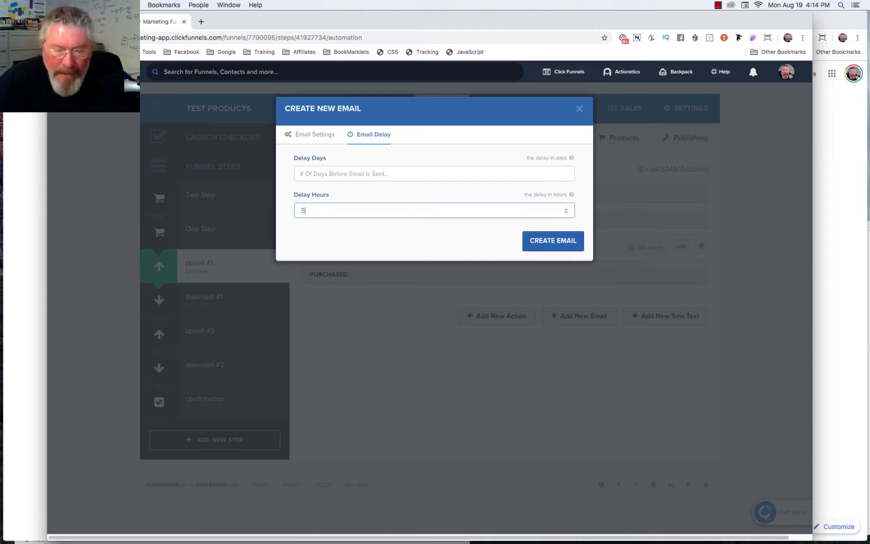
- Choose the plain white letter template with a single blue button for the new email and create the email
{"action": "left_click", "coordinate": [308, 136]}
{"action": "scroll", "coordinate": [392, 344], "scroll_direction": "down", "scroll_amount": 3}
{"action": "mouse_move", "coordinate": [384, 435]}
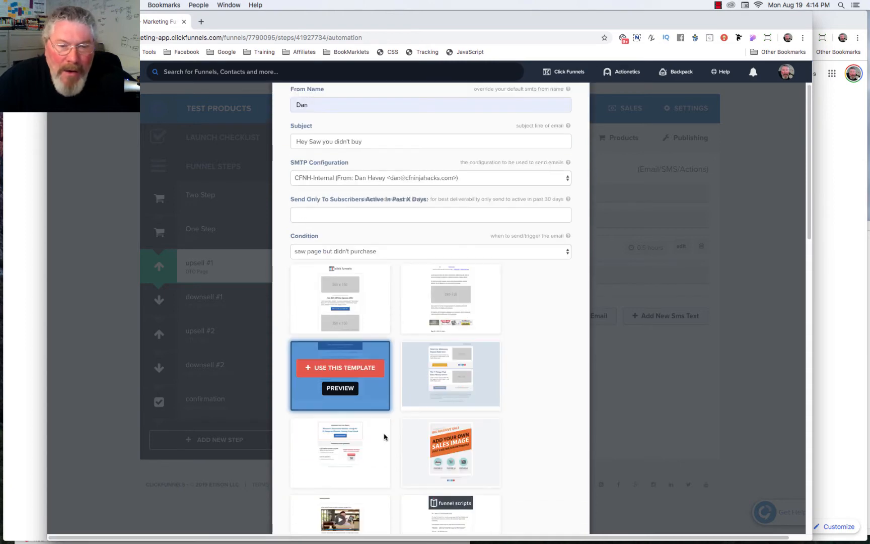
{"action": "scroll", "coordinate": [385, 434], "scroll_direction": "down", "scroll_amount": 8}
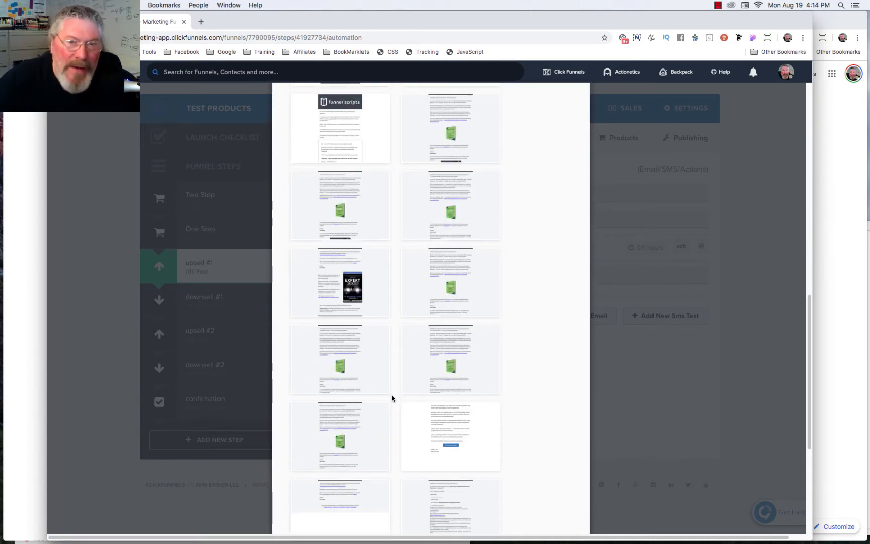
{"action": "mouse_move", "coordinate": [445, 276]}
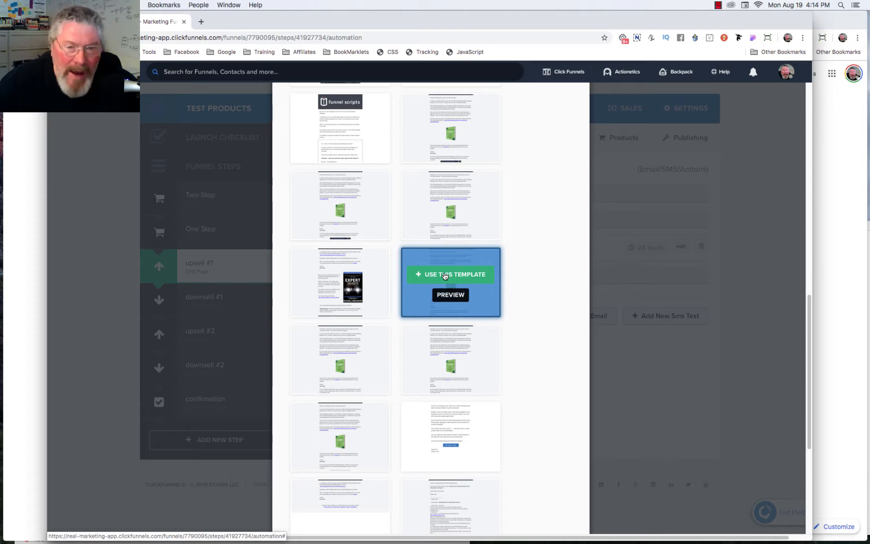
{"action": "mouse_move", "coordinate": [448, 417]}
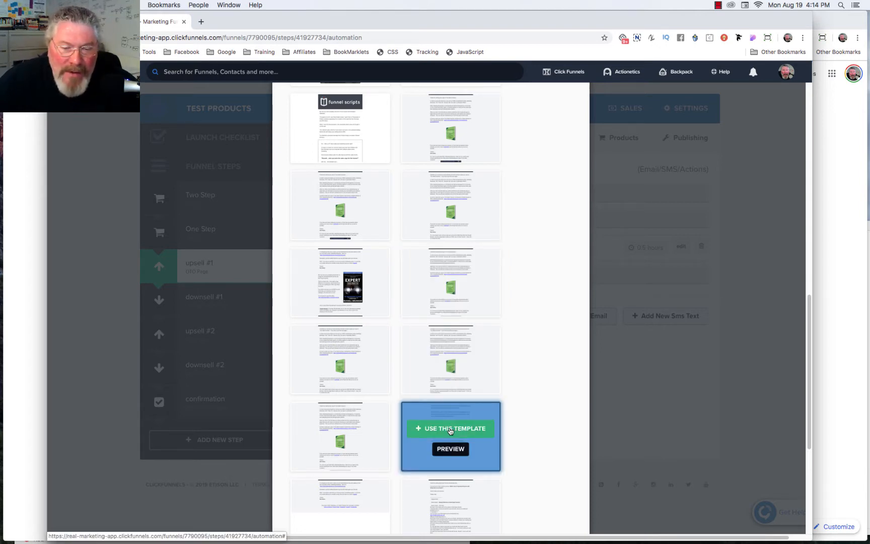
{"action": "left_click", "coordinate": [450, 429]}
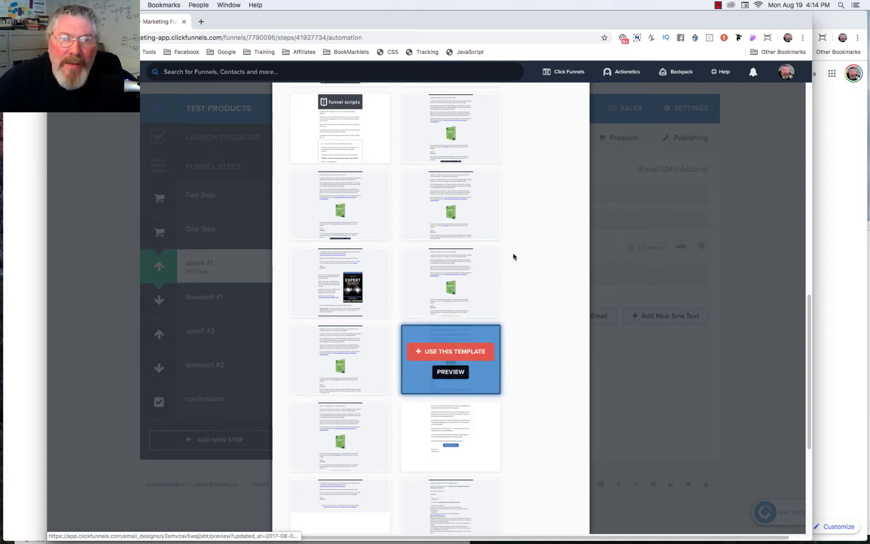
{"action": "scroll", "coordinate": [509, 272], "scroll_direction": "down", "scroll_amount": 5}
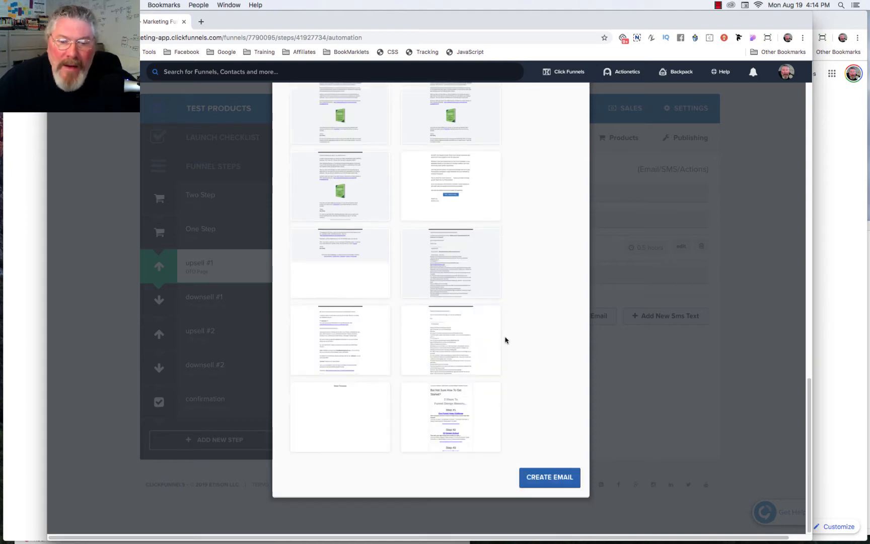
{"action": "left_click", "coordinate": [538, 476]}
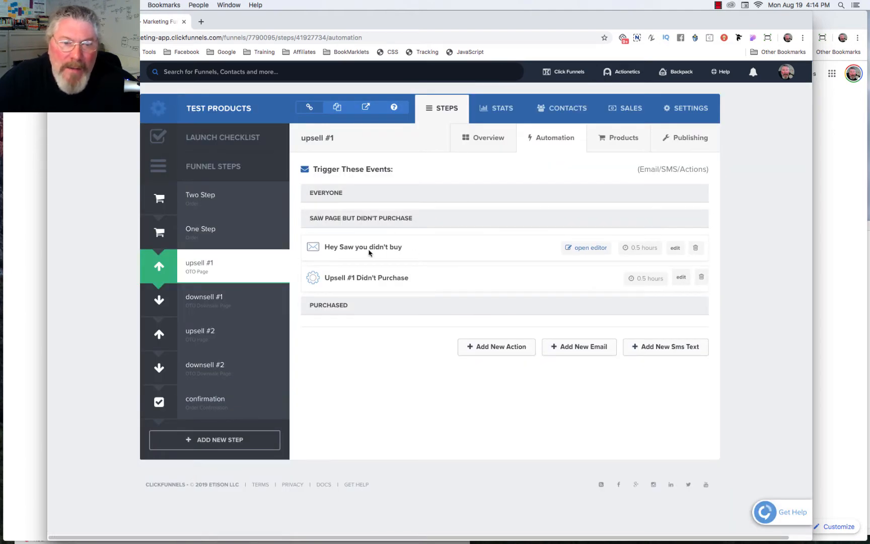
- Open the "Hey Saw you didn't buy" email in the email editor and add a text element above the existing body text
{"action": "left_click", "coordinate": [675, 248]}
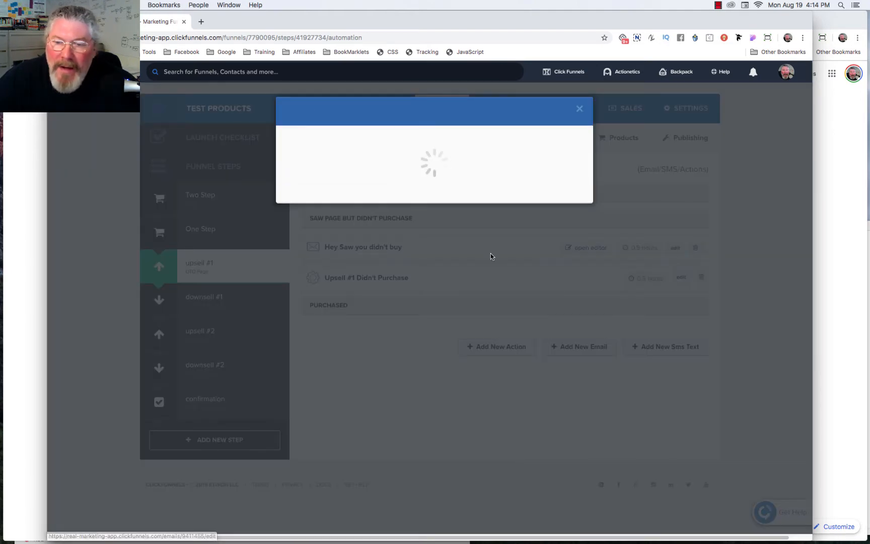
{"action": "left_click", "coordinate": [340, 343]}
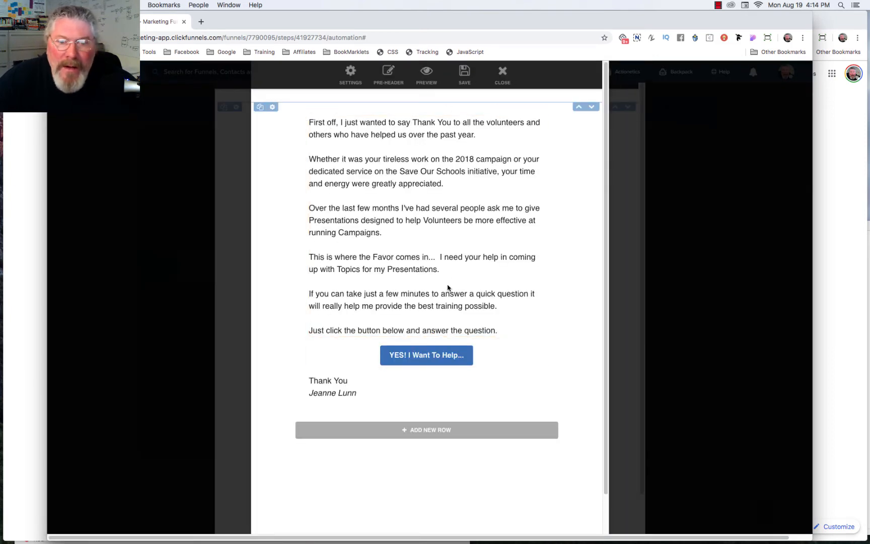
{"action": "left_click", "coordinate": [427, 338]}
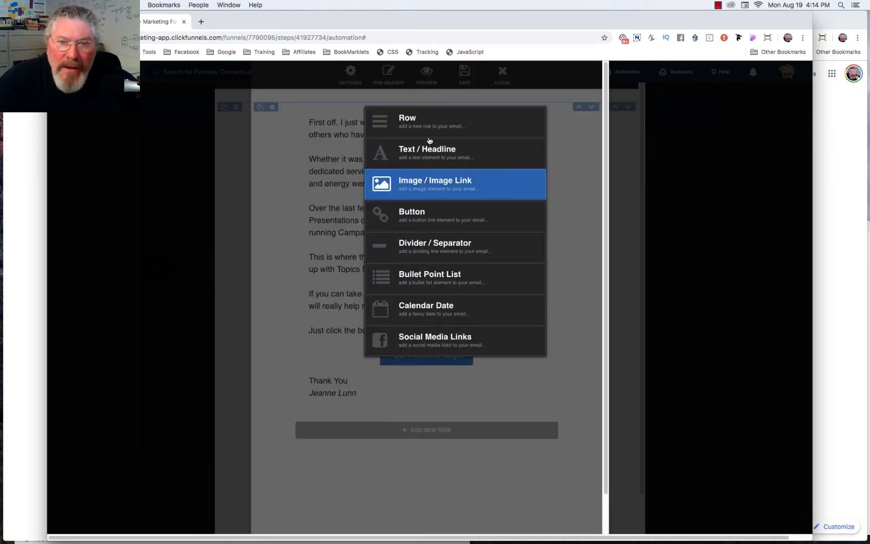
{"action": "left_click", "coordinate": [425, 155]}
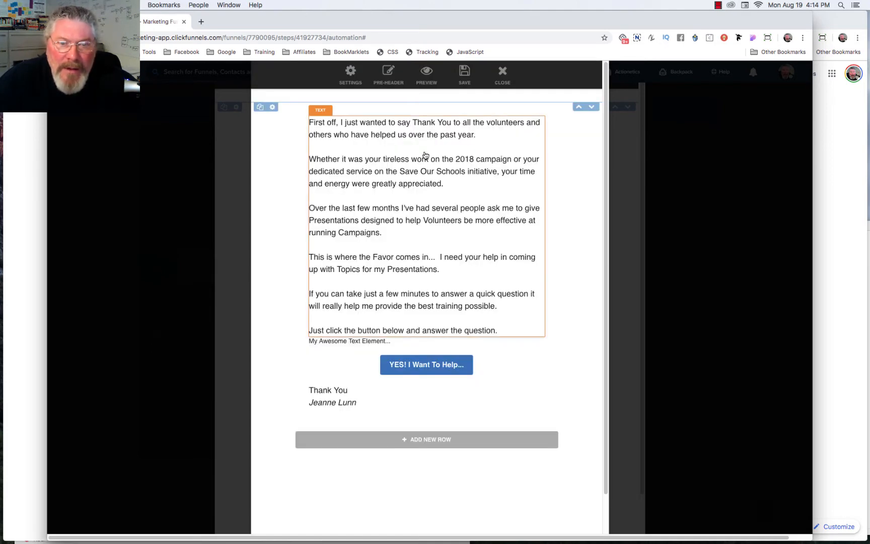
{"action": "left_click_drag", "start_coordinate": [365, 345], "coordinate": [370, 120]}
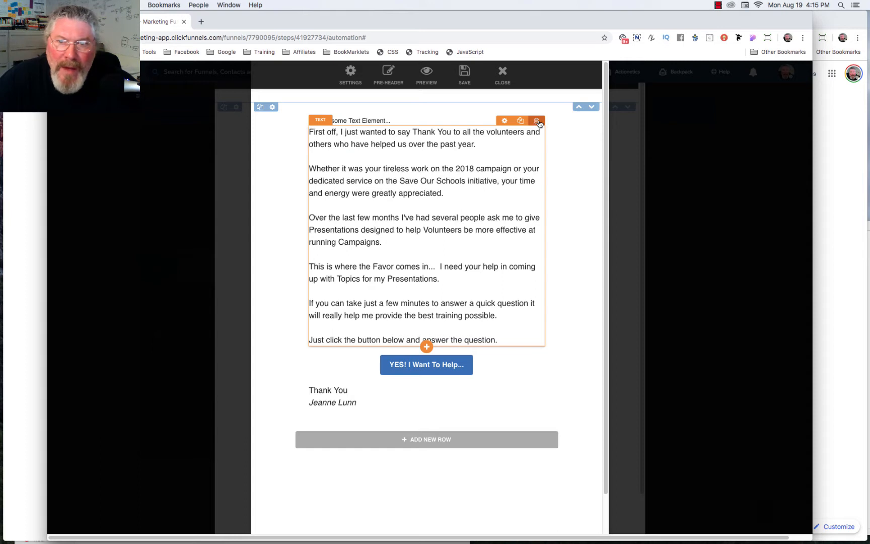
- Delete the template's original body text and its "YES! I Want To Help..." button from the email
{"action": "left_click", "coordinate": [538, 121]}
{"action": "left_click", "coordinate": [512, 91]}
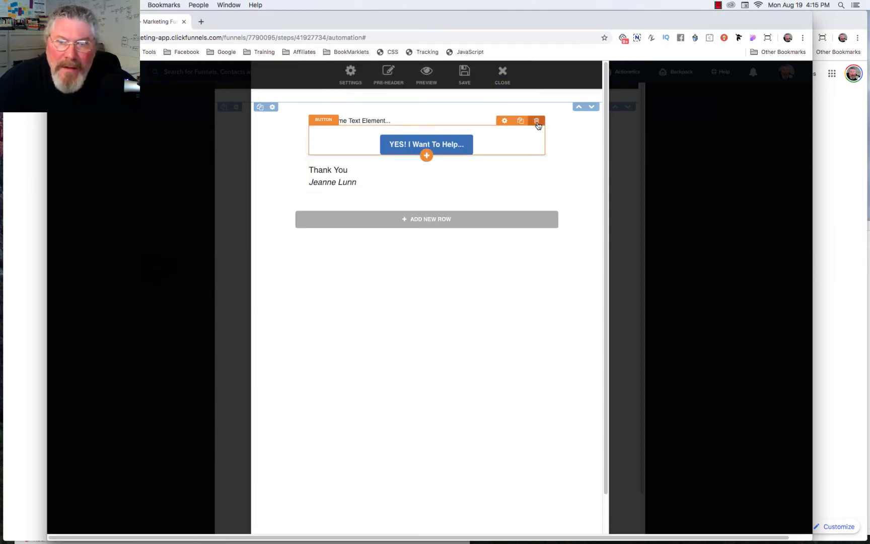
{"action": "left_click", "coordinate": [538, 123]}
{"action": "left_click", "coordinate": [513, 91]}
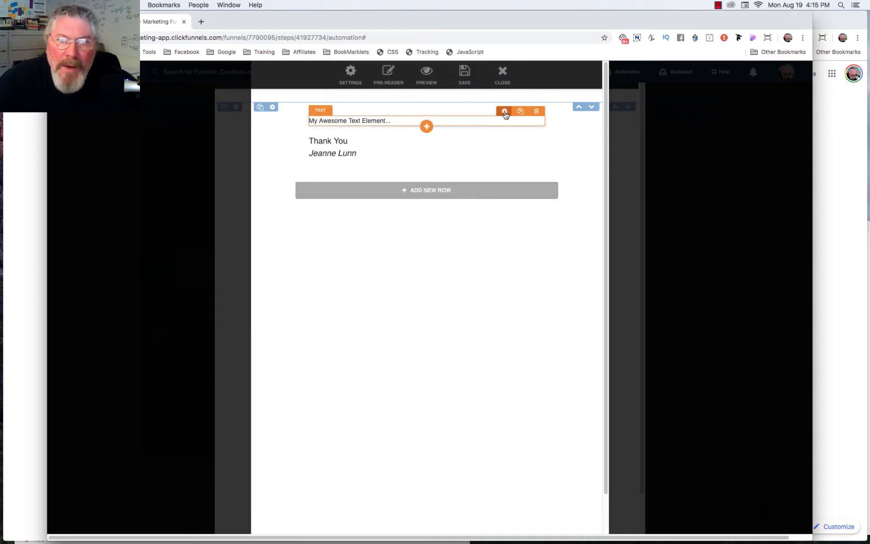
- Set the new text element's size to 24px, then save the email and return to the automation page
{"action": "left_click", "coordinate": [505, 112]}
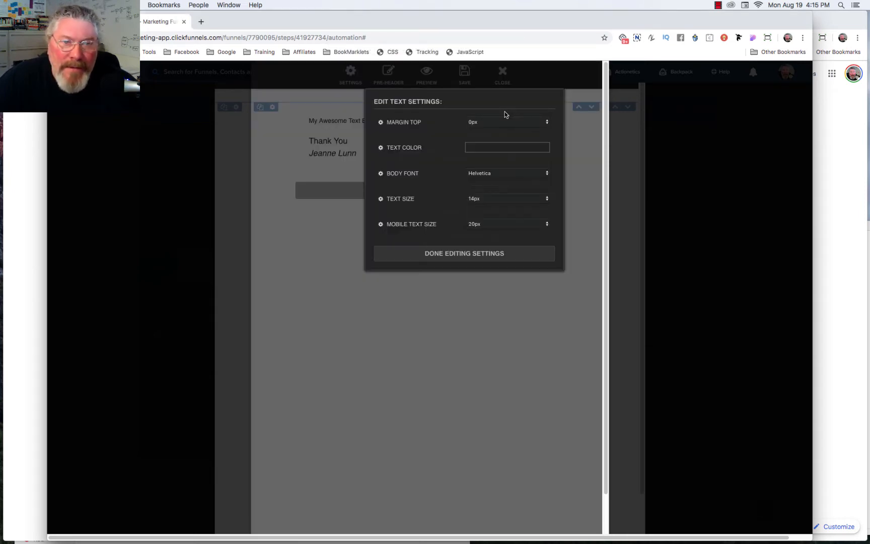
{"action": "left_click", "coordinate": [490, 198]}
{"action": "left_click", "coordinate": [485, 219]}
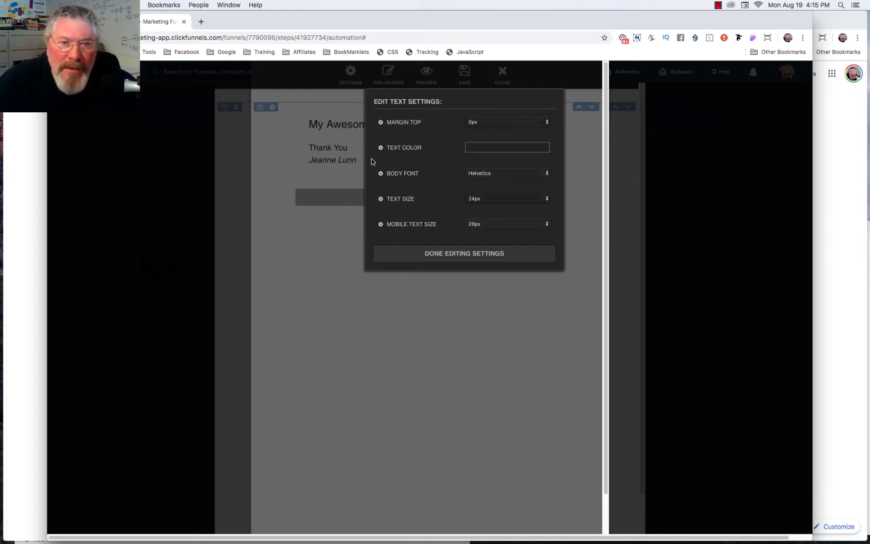
{"action": "left_click", "coordinate": [345, 128]}
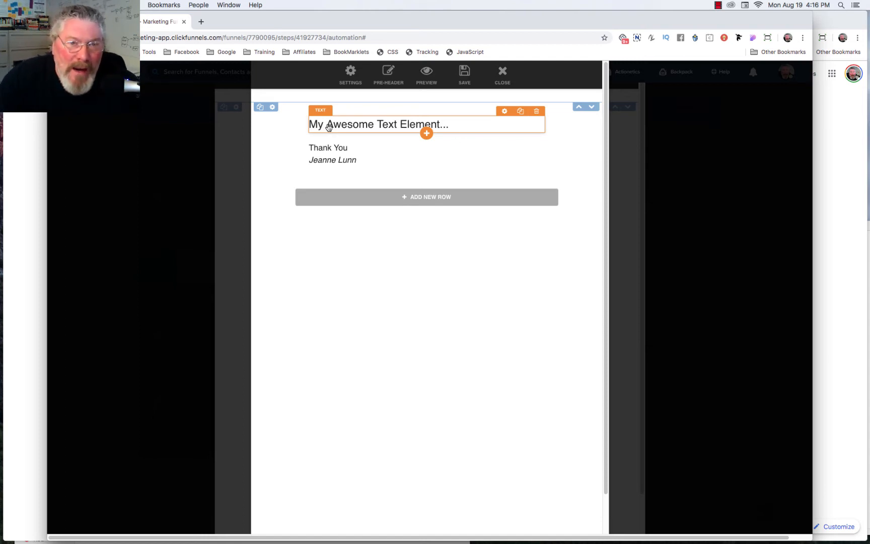
{"action": "left_click", "coordinate": [465, 74]}
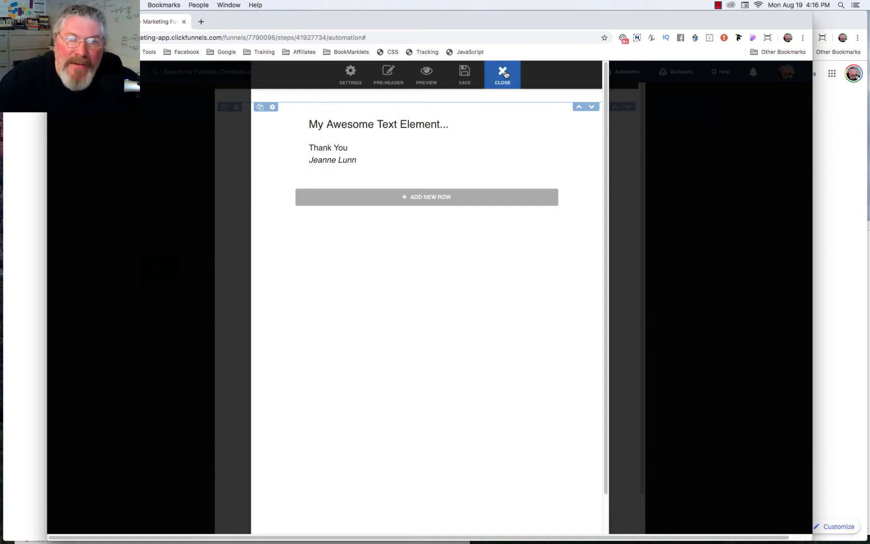
{"action": "left_click", "coordinate": [504, 74]}
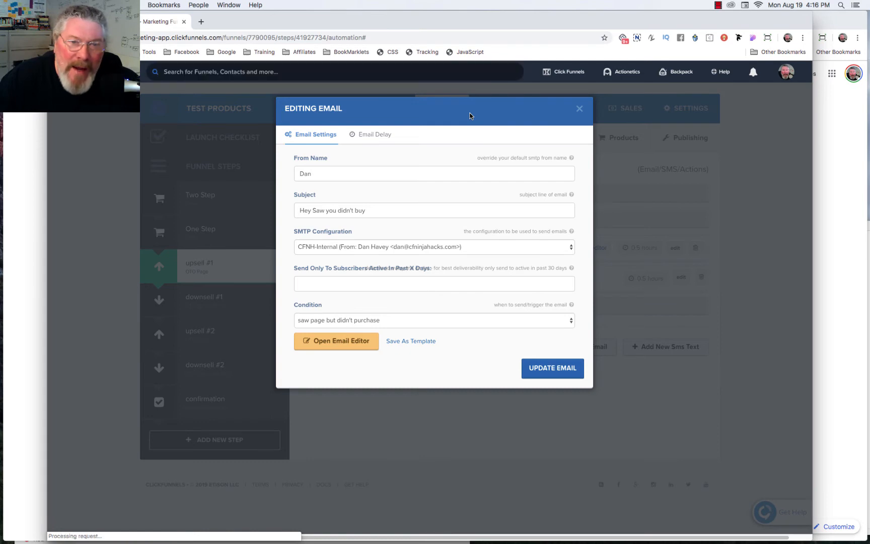
{"action": "left_click", "coordinate": [579, 111]}
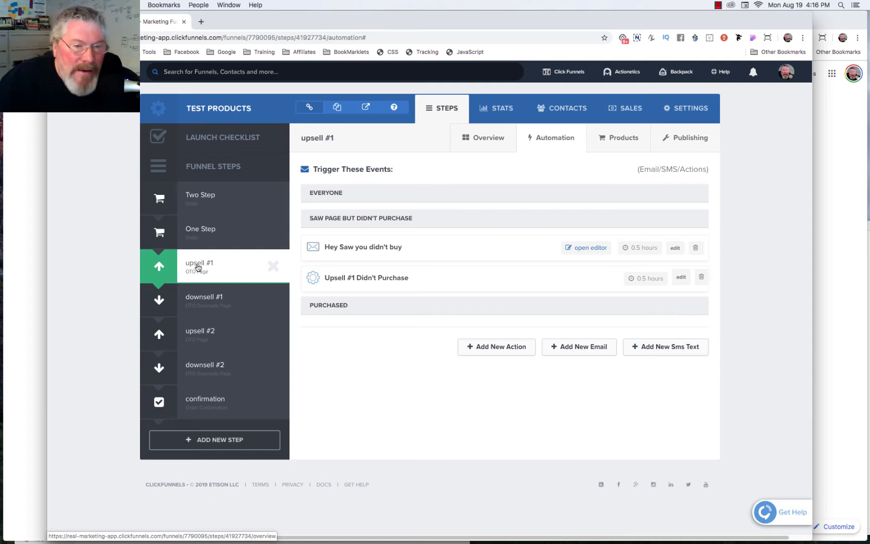
- Copy the upsell #1 page URL from its overview and return to the step's automation page
{"action": "left_click", "coordinate": [479, 139]}
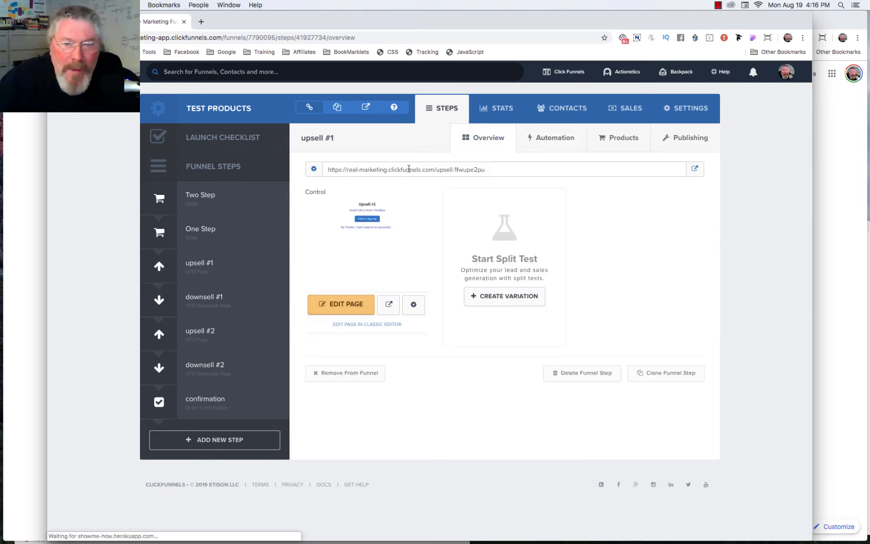
{"action": "left_click", "coordinate": [409, 169]}
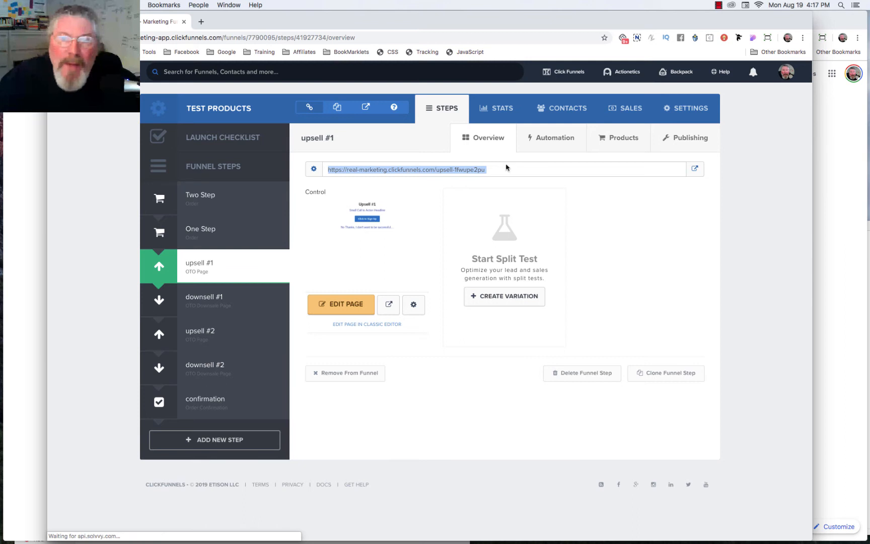
{"action": "left_click", "coordinate": [547, 142]}
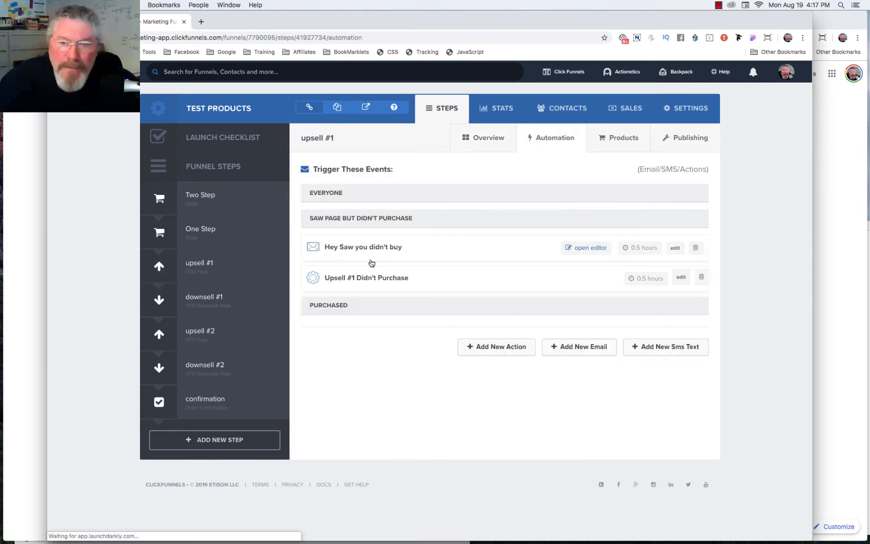
- Reopen the non-buyer email and link the "My Awesome Text Element..." line to the copied upsell #1 URL without a trailing space
{"action": "left_click", "coordinate": [589, 249]}
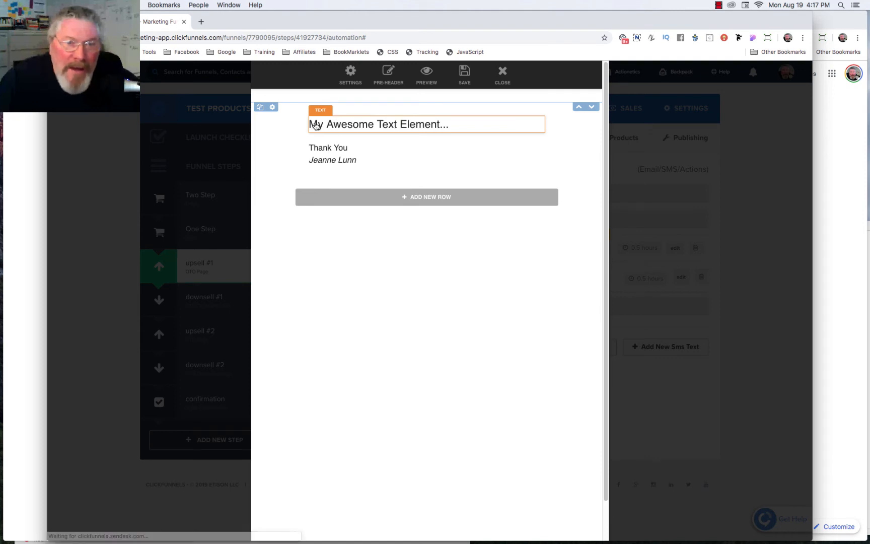
{"action": "mouse_move", "coordinate": [316, 125]}
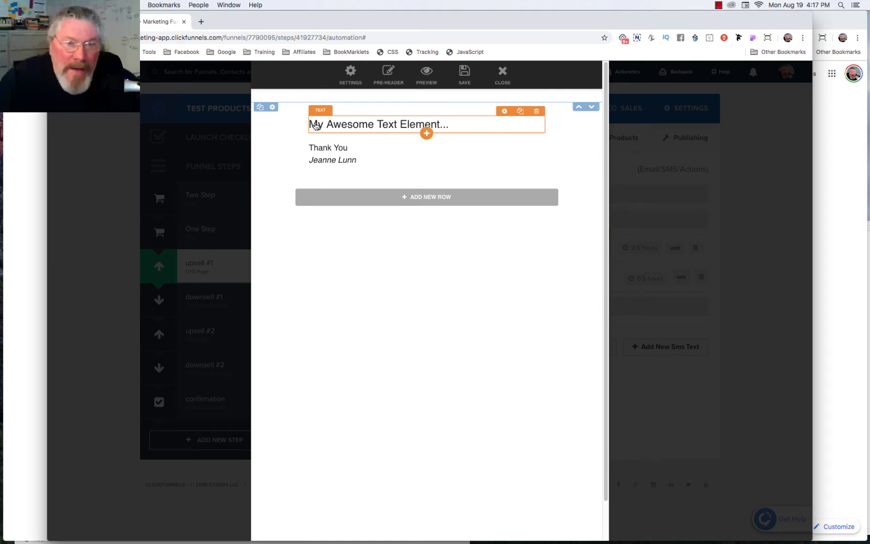
{"action": "left_click", "coordinate": [345, 126]}
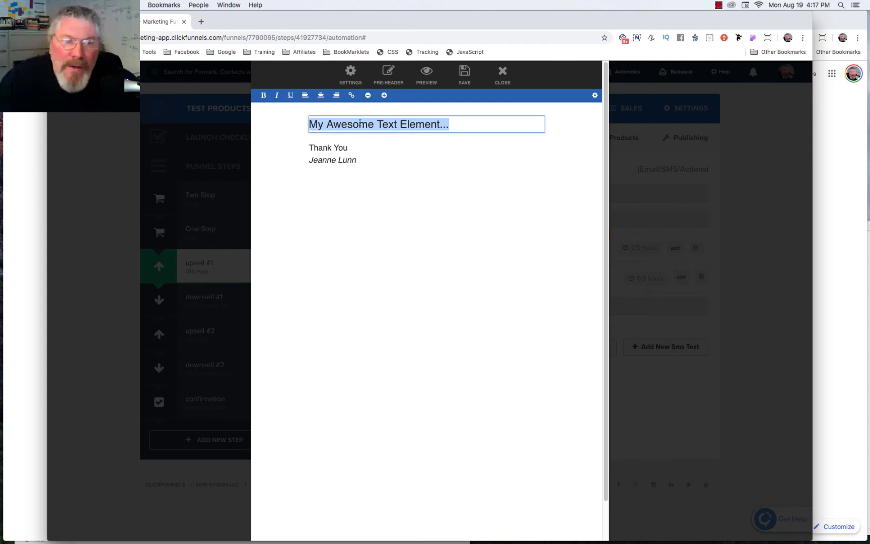
{"action": "left_click", "coordinate": [351, 96]}
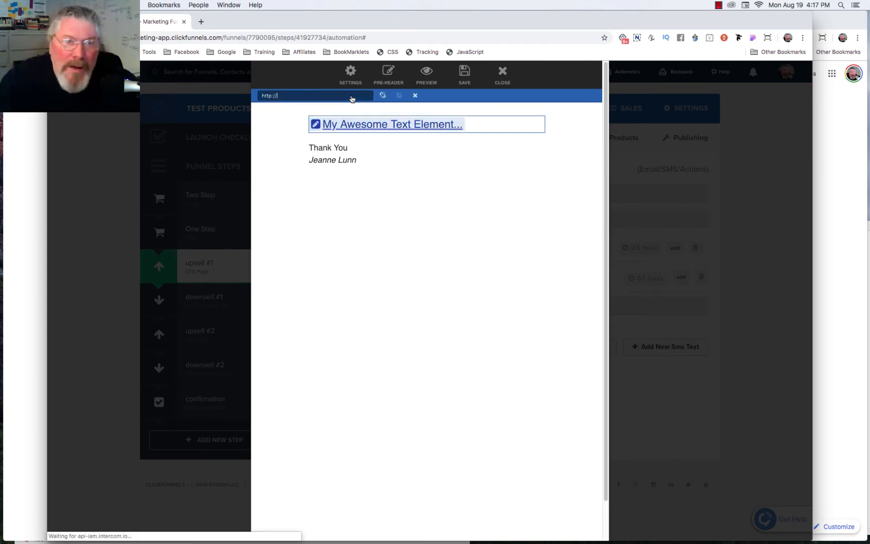
{"action": "left_click_drag", "start_coordinate": [301, 99], "coordinate": [252, 99]}
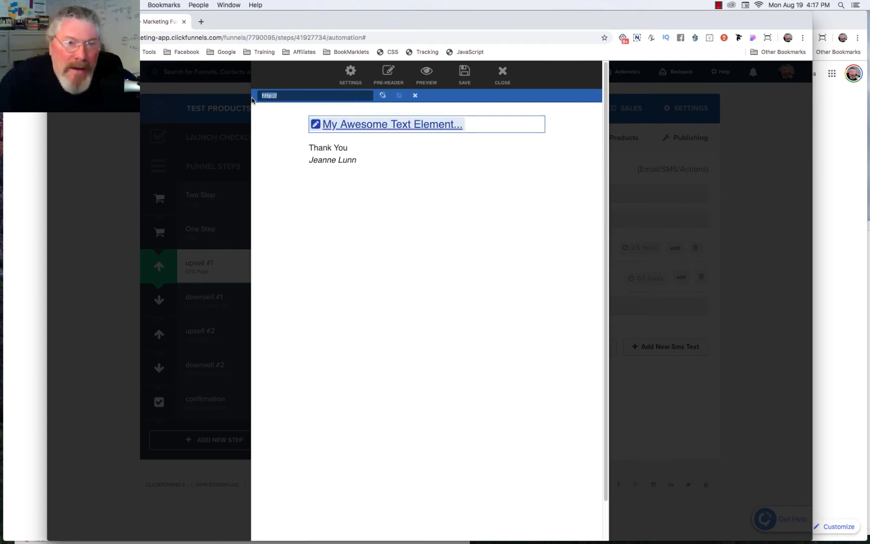
{"action": "key", "text": "super+v"}
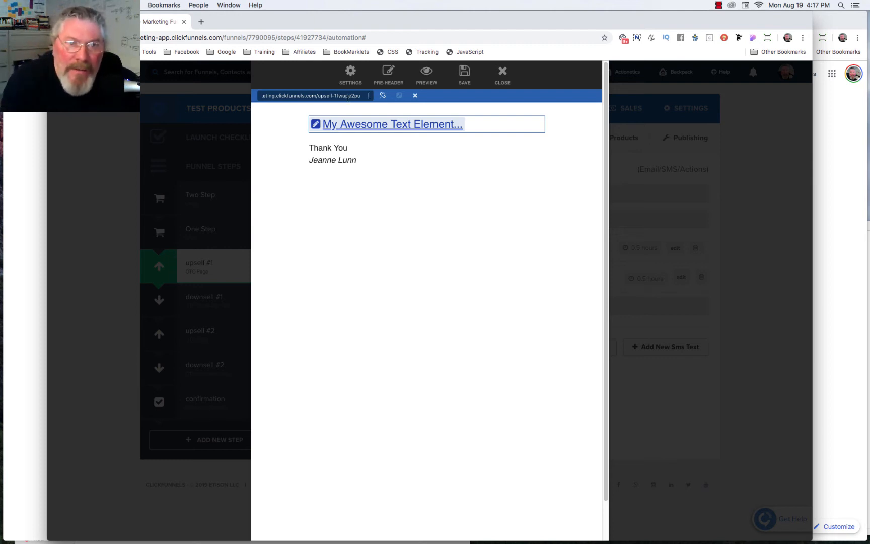
{"action": "key", "text": "BackSpace"}
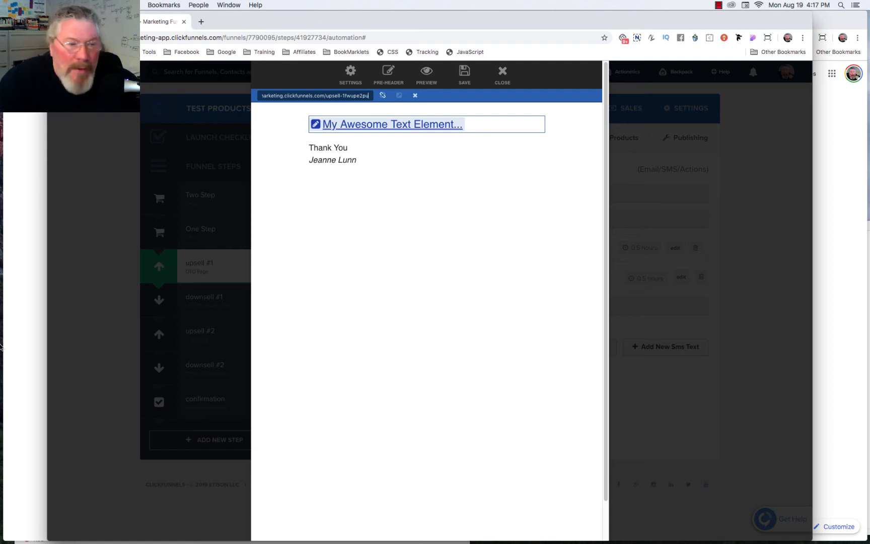
- Switch to the untitled text note and copy the parameter ?cf_uvid=#CF_UVID#
{"action": "left_click", "coordinate": [14, 282]}
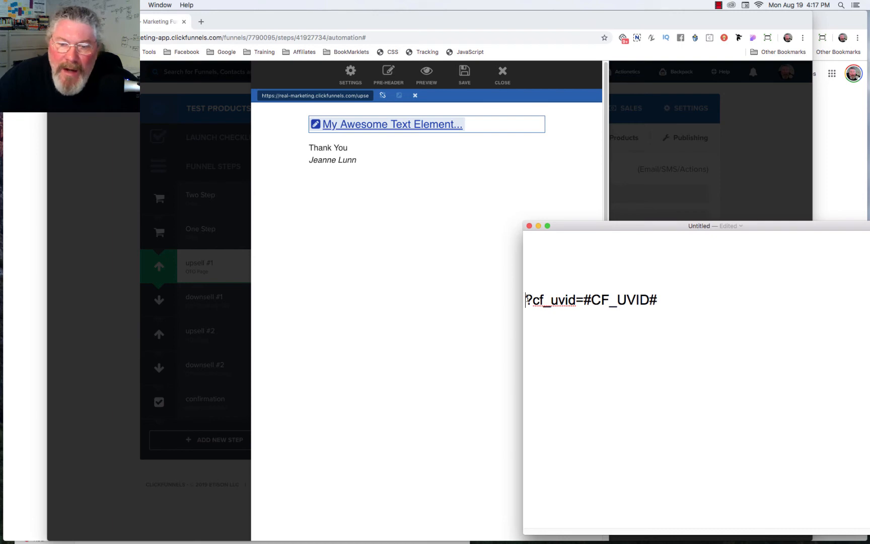
{"action": "left_click", "coordinate": [526, 300]}
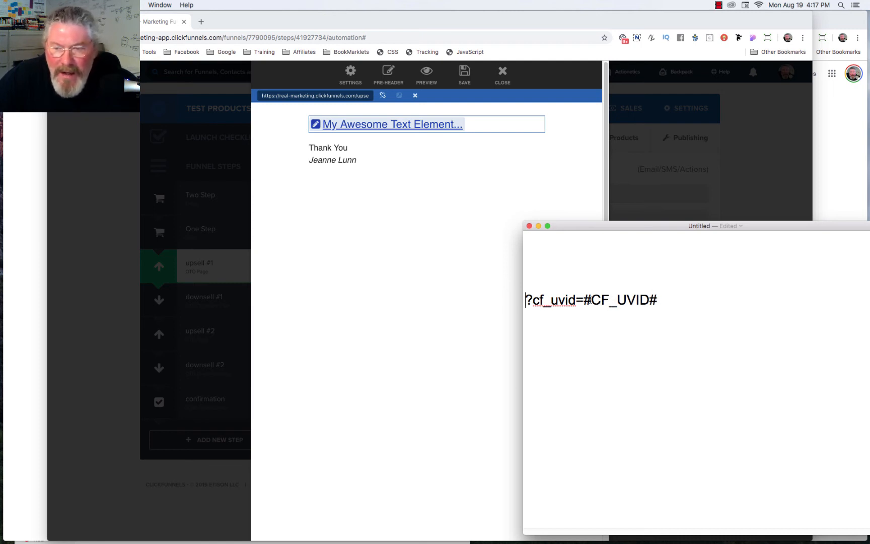
{"action": "left_click_drag", "start_coordinate": [658, 299], "coordinate": [527, 296]}
{"action": "key", "text": "super+c"}
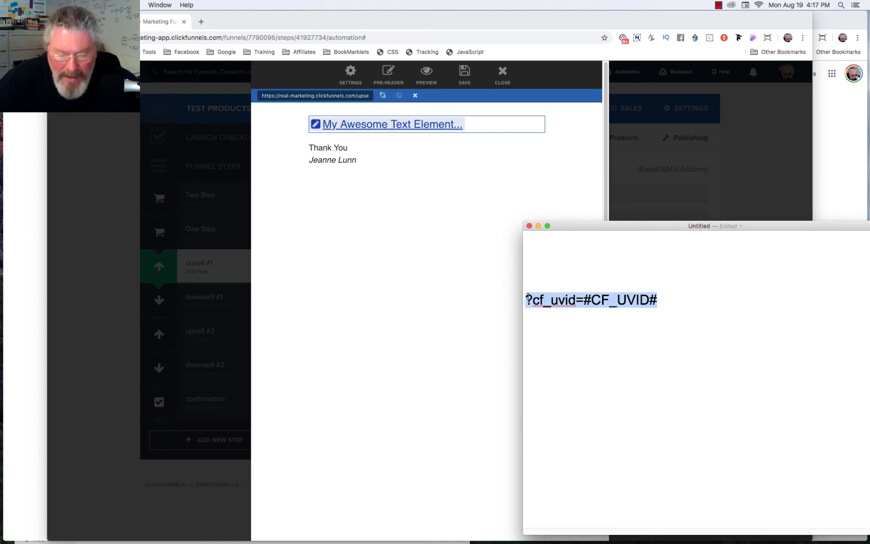
- Append ?cf_uvid=#CF_UVID# to the end of the text's link URL, then save the email and close the editor
{"action": "left_click", "coordinate": [369, 98]}
{"action": "key", "text": "Right"}
{"action": "key", "text": "Right"}
{"action": "key", "text": "Right"}
{"action": "key", "text": "Right"}
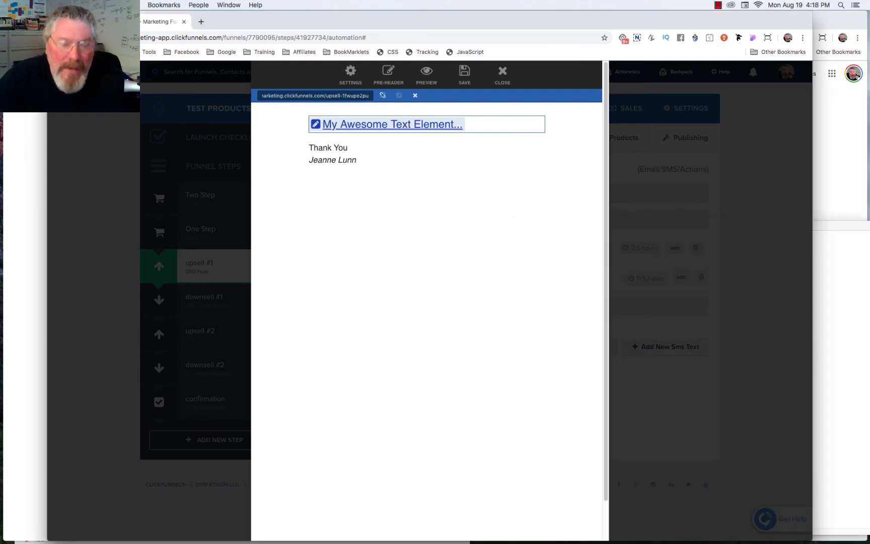
{"action": "key", "text": "super+v"}
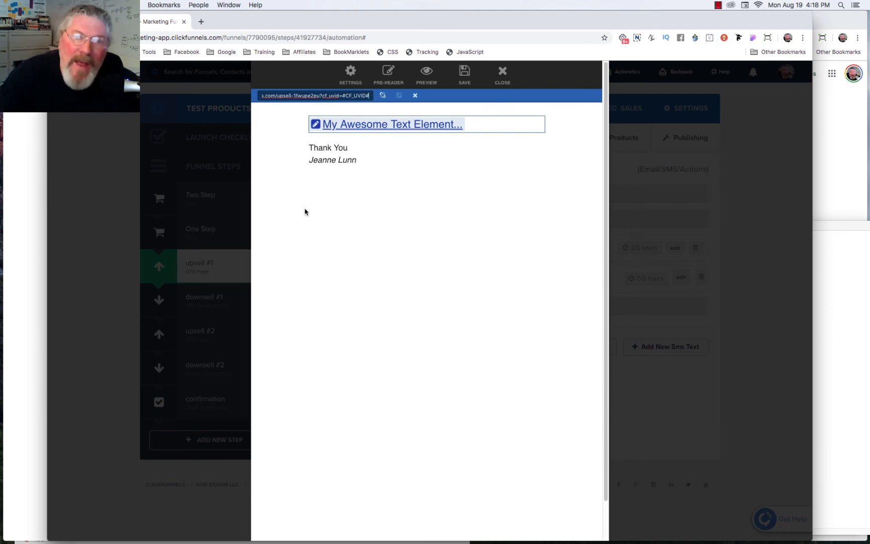
{"action": "left_click", "coordinate": [467, 73]}
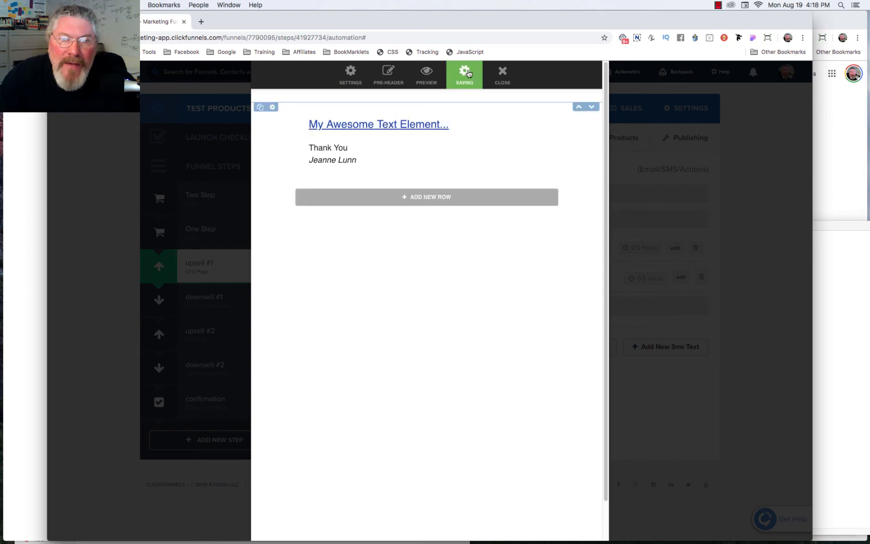
{"action": "left_click", "coordinate": [503, 75]}
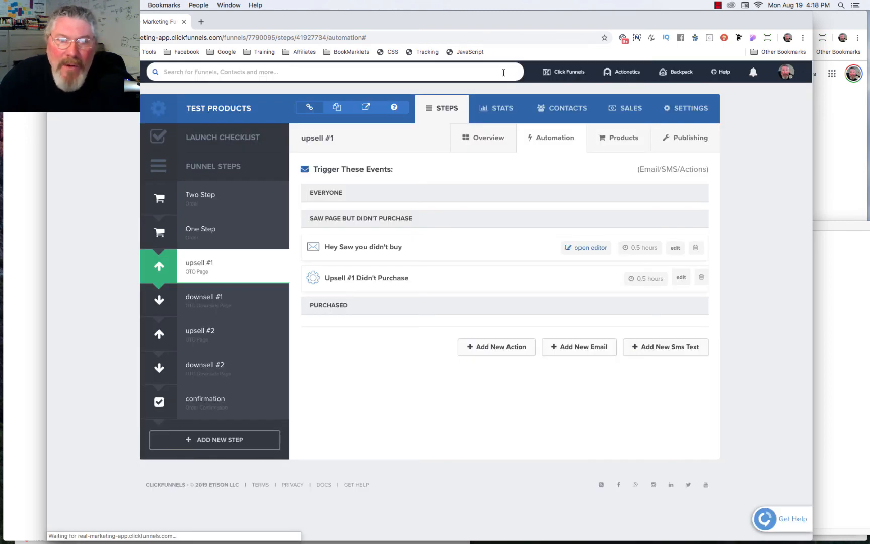